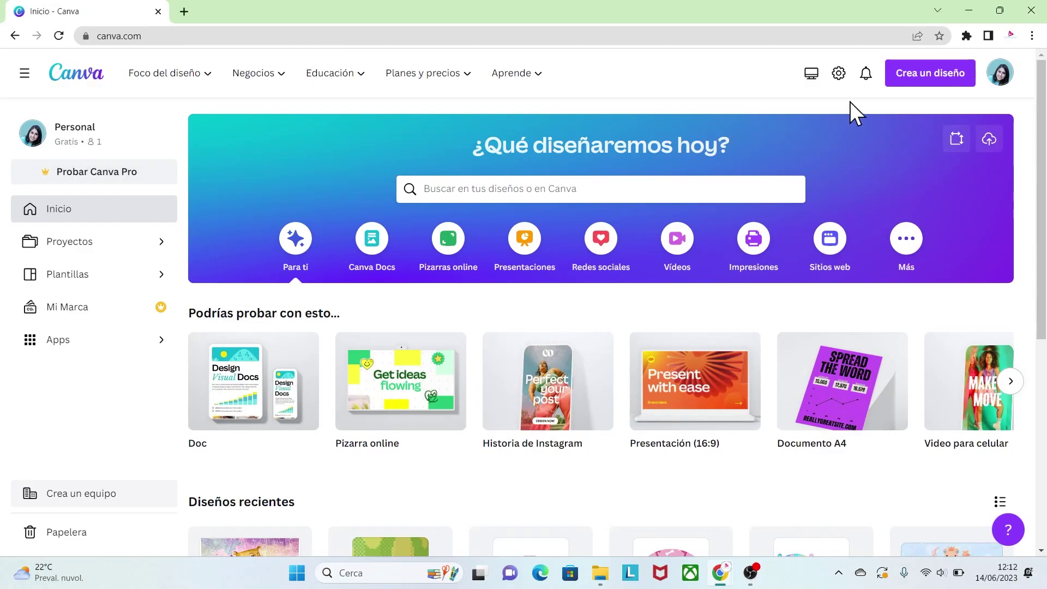
Create a new custom-size design 29.7 cm wide and 21 cm high.
click(920, 77)
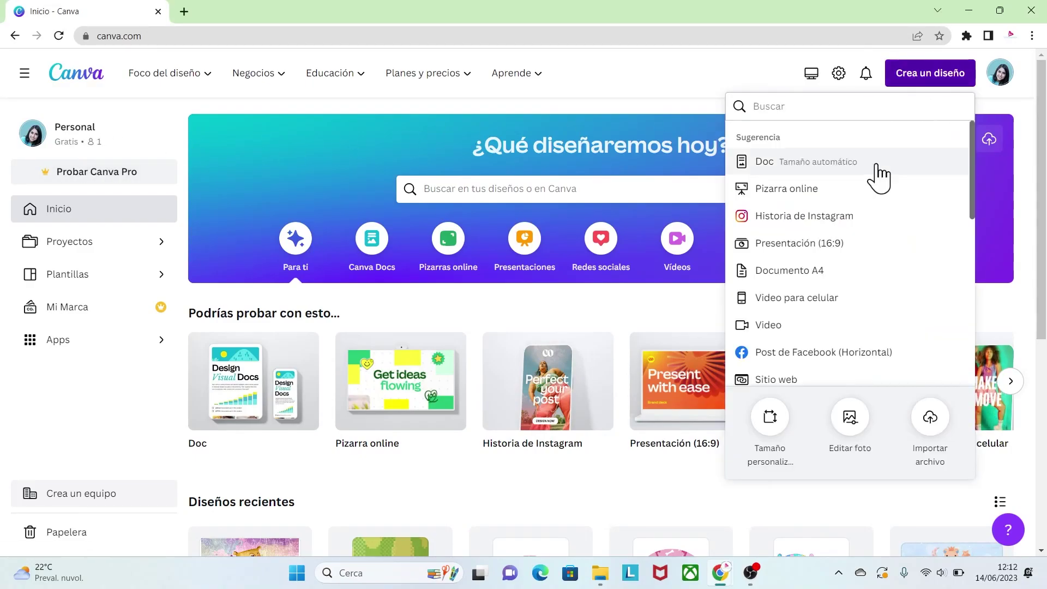
click(788, 420)
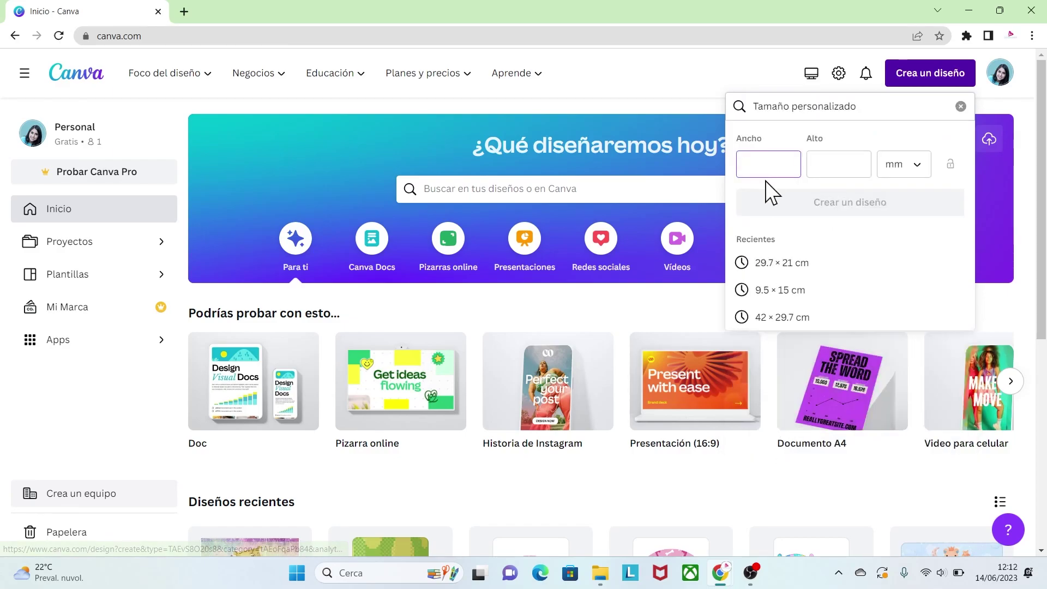
click(916, 173)
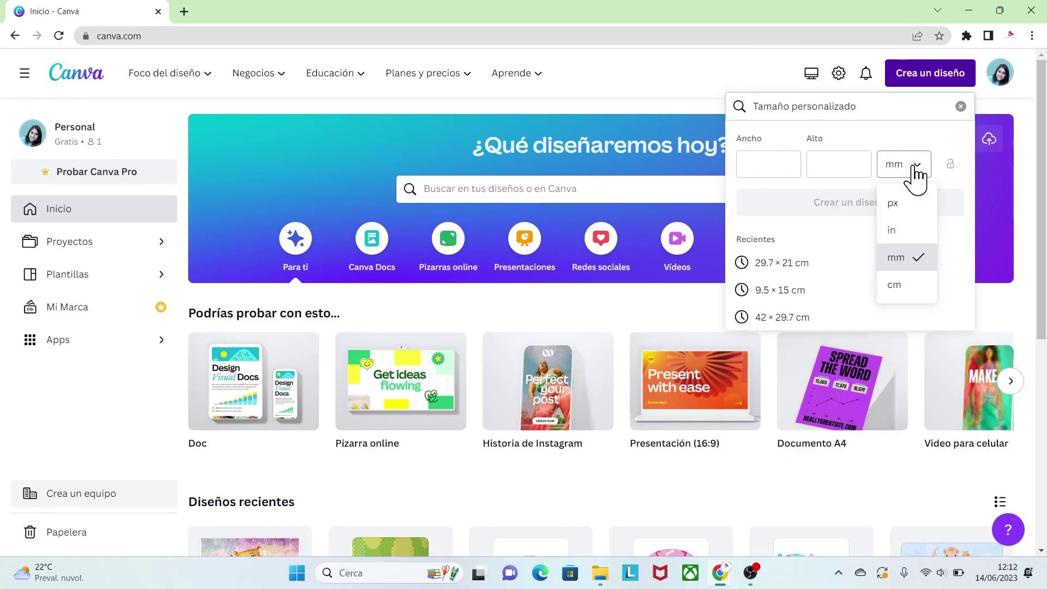
click(892, 291)
click(769, 164)
text(29.7)
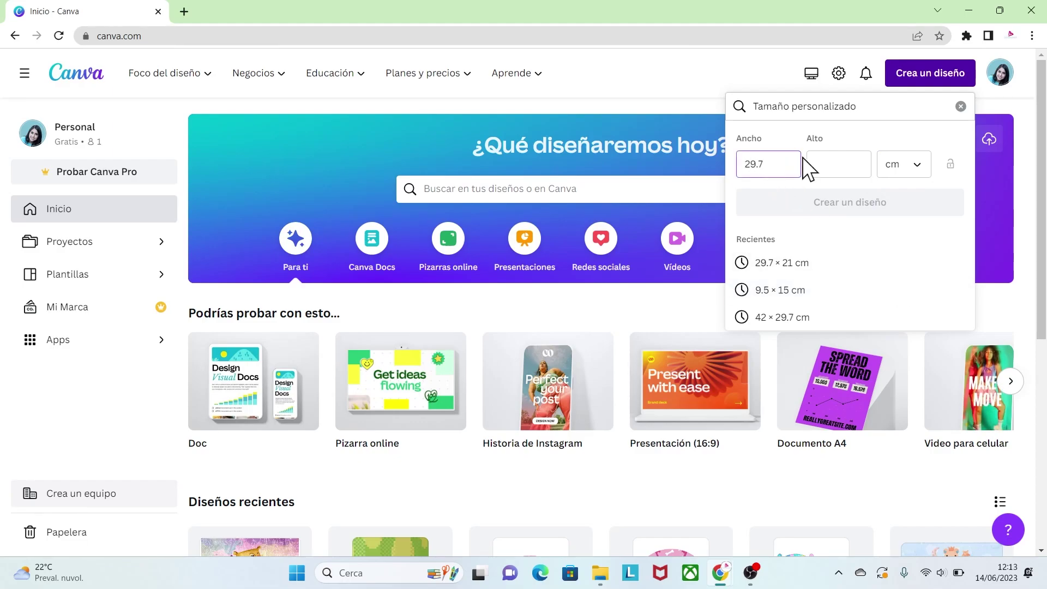
click(835, 162)
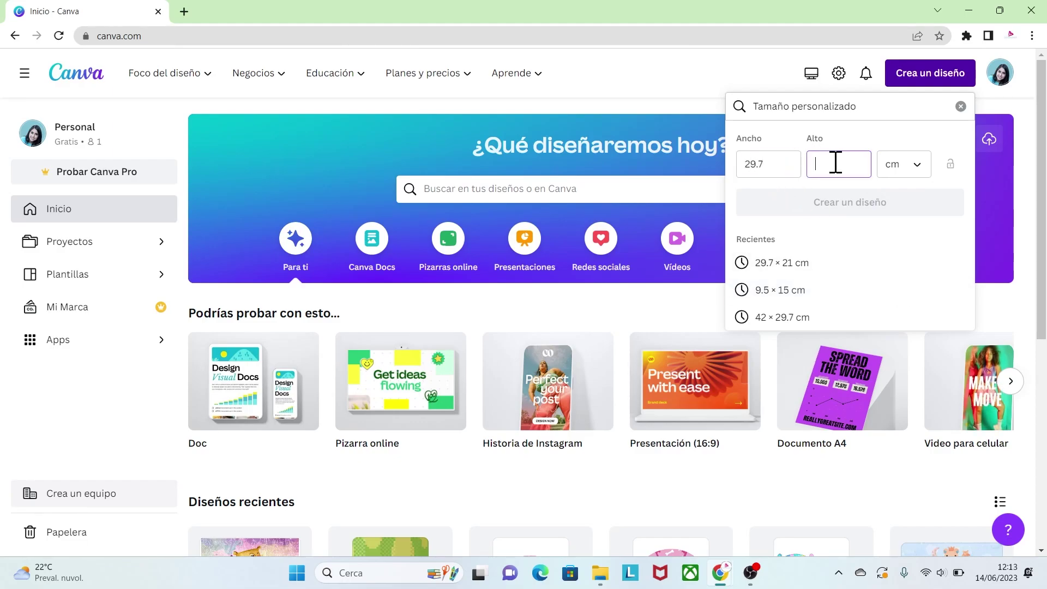
text(21)
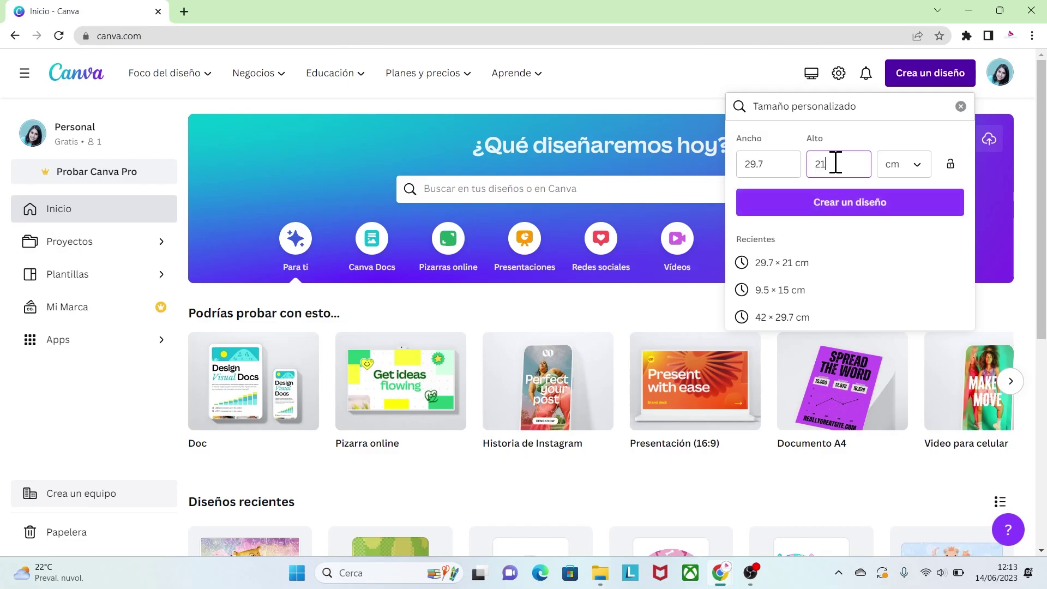
click(836, 208)
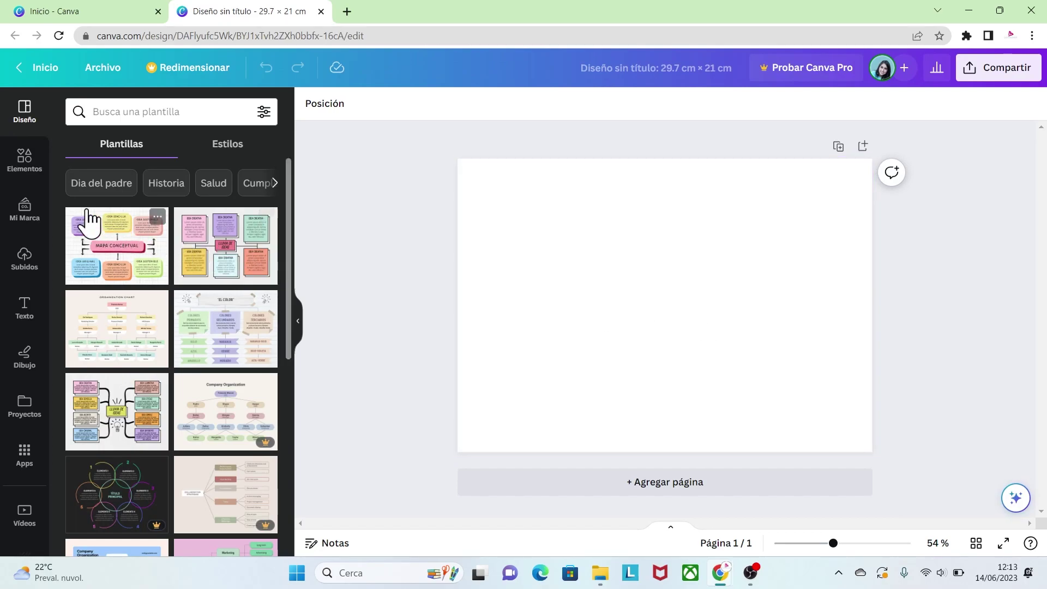
Search the elements for "formas" and insert a square from the full set of lines and shapes.
click(30, 164)
click(103, 114)
text(formas)
key(Return)
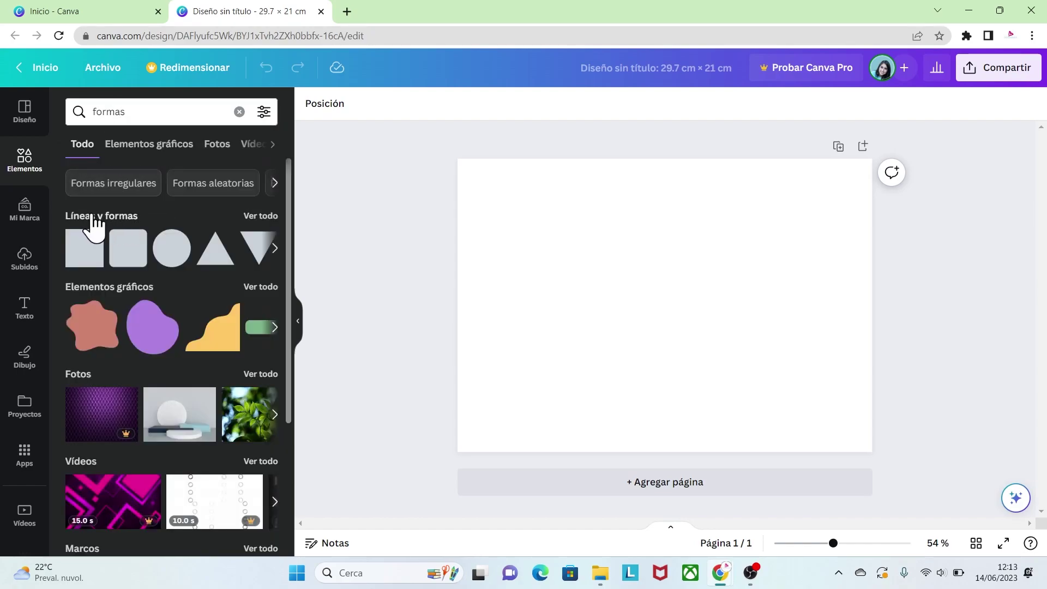
click(268, 217)
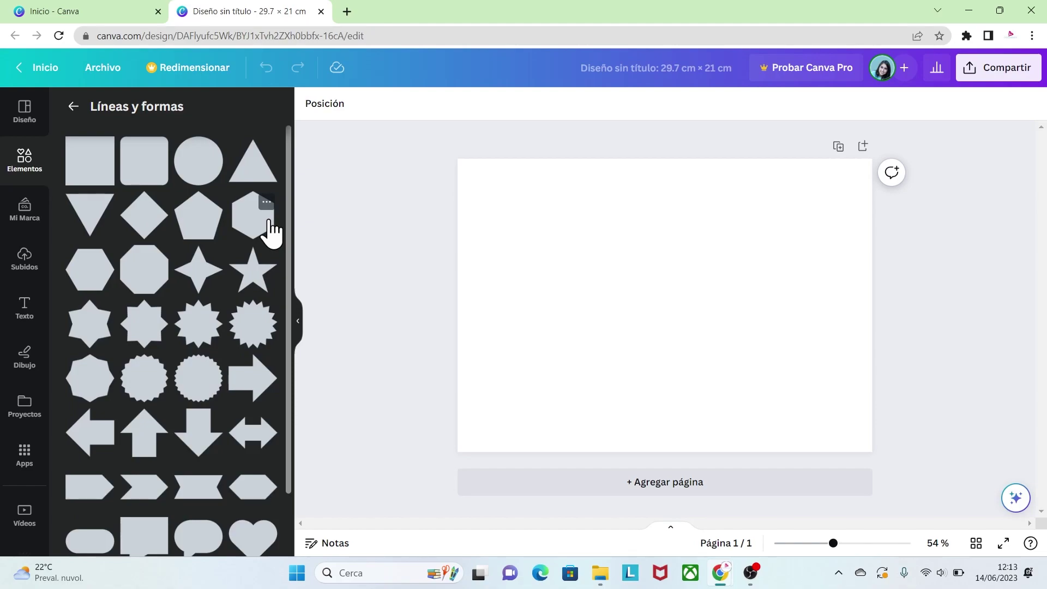
click(81, 175)
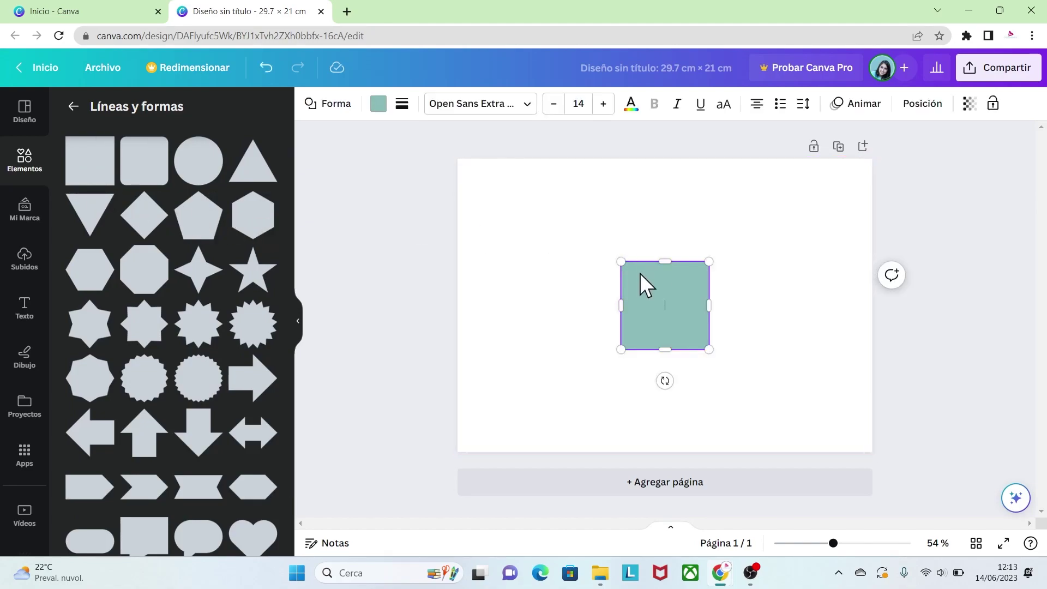
Set the square's width to 28.5 cm and its height to 20 cm.
click(922, 106)
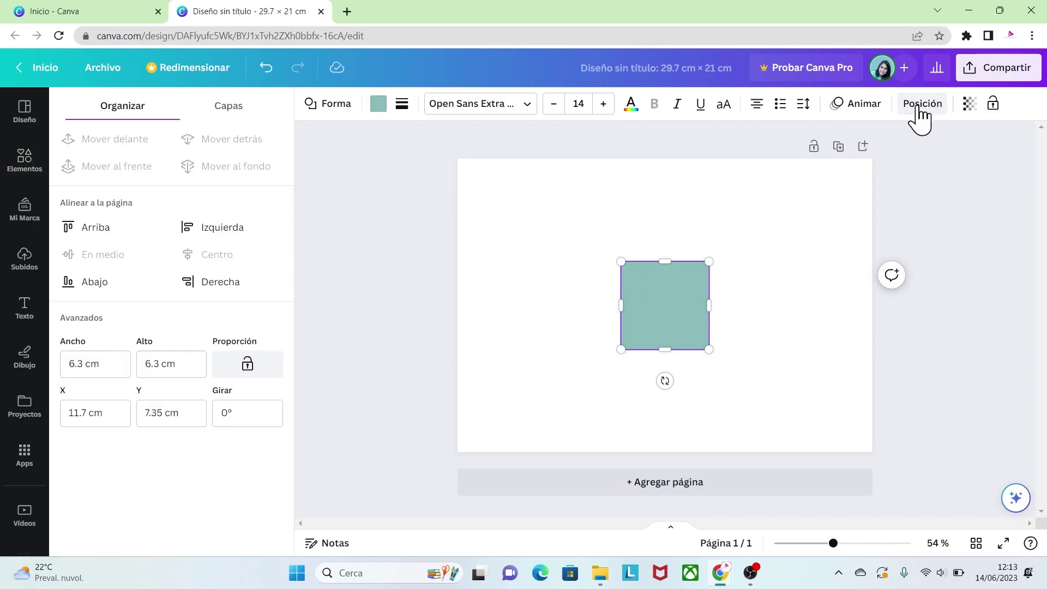
click(82, 363)
key(BackSpace)
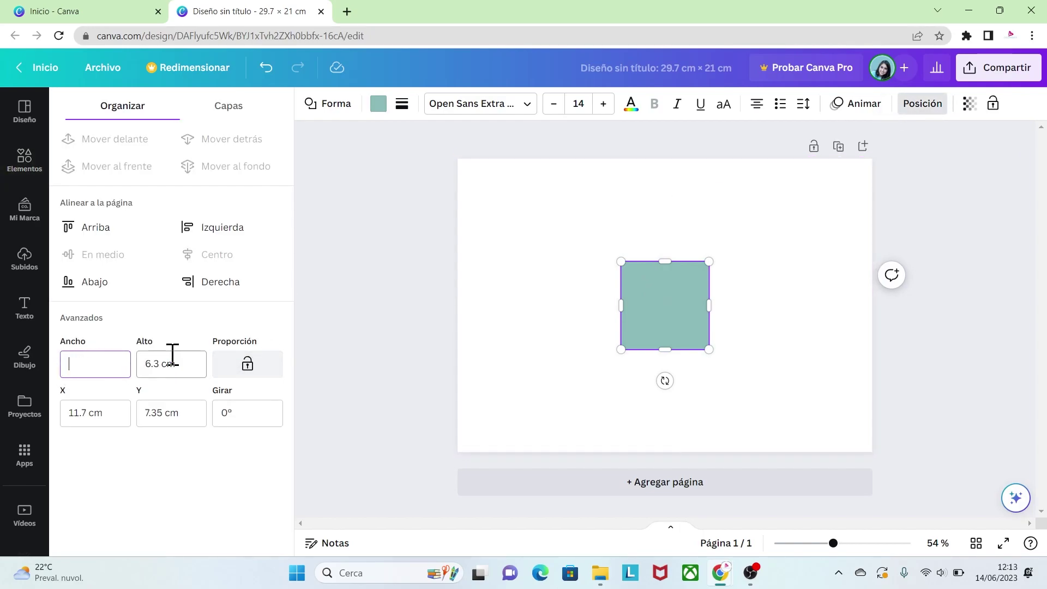
text(28.5)
click(190, 365)
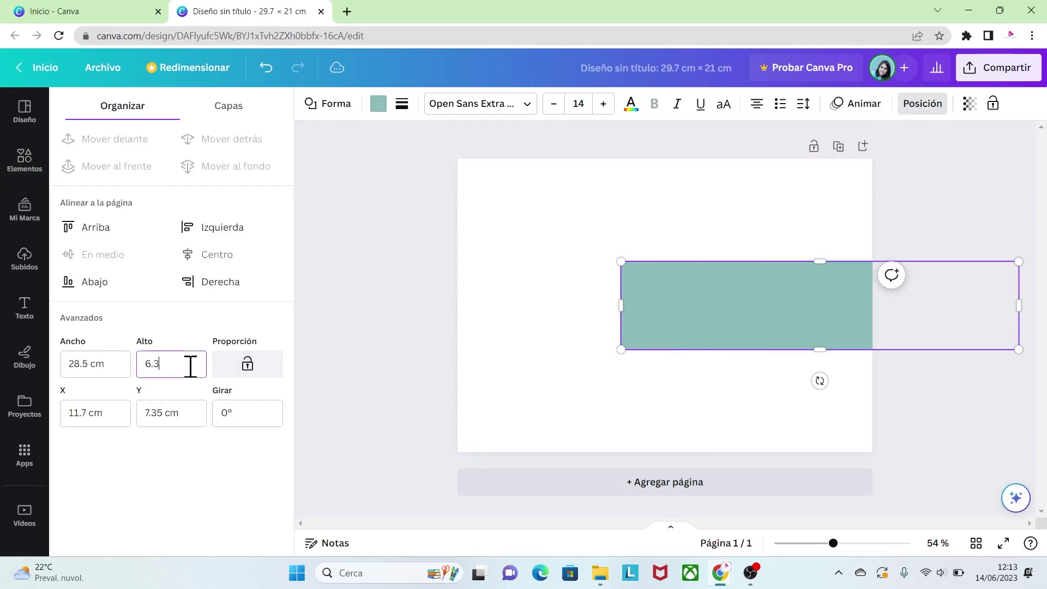
double_click(191, 365)
text(20)
key(Return)
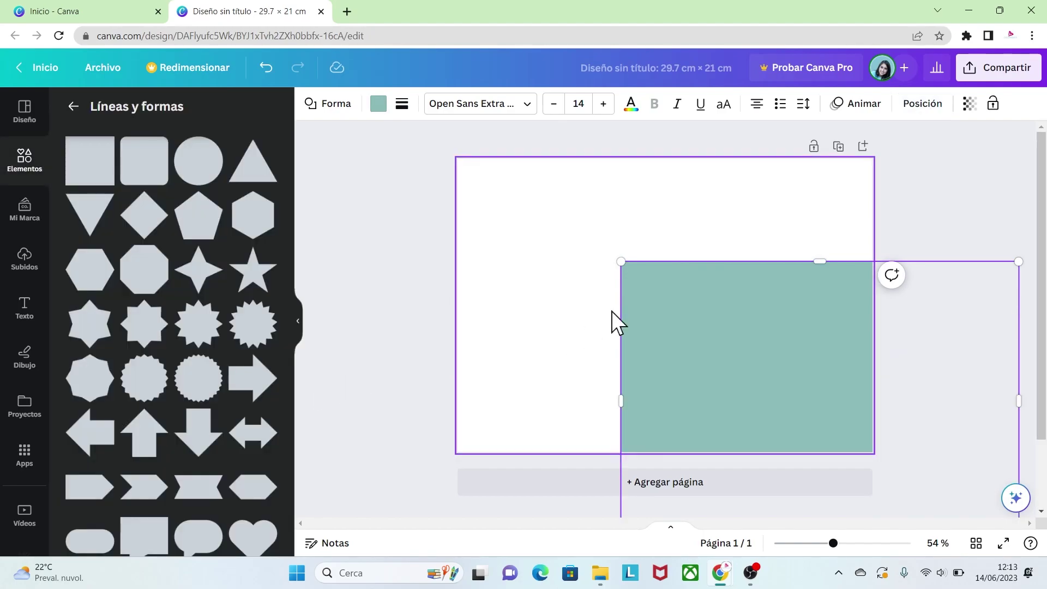
Move the resized rectangle so it is centred on page 1, leaving an even white margin around it.
drag(704, 292, 551, 204)
click(734, 278)
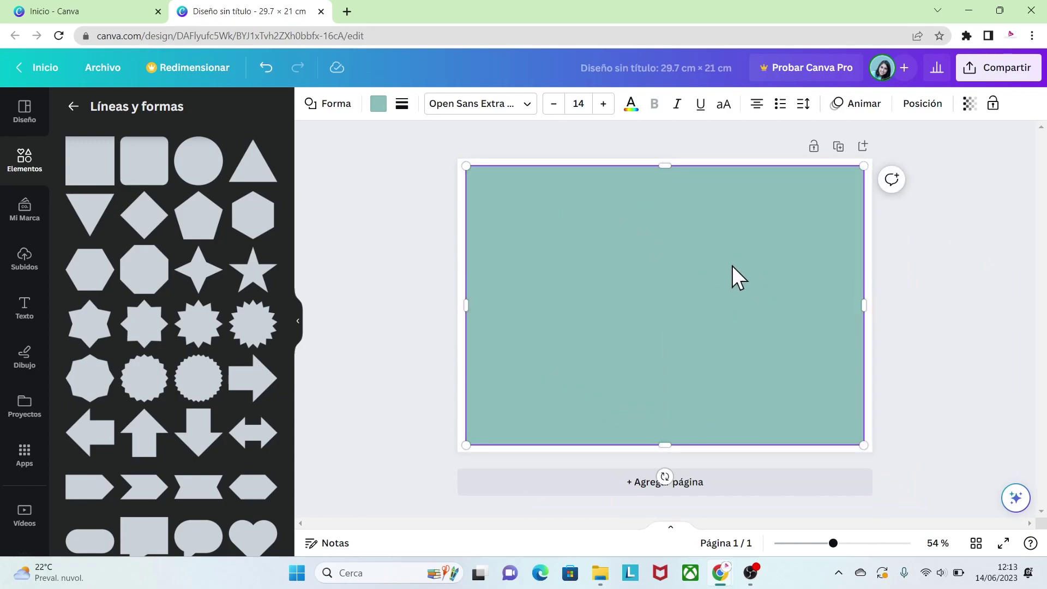
click(923, 329)
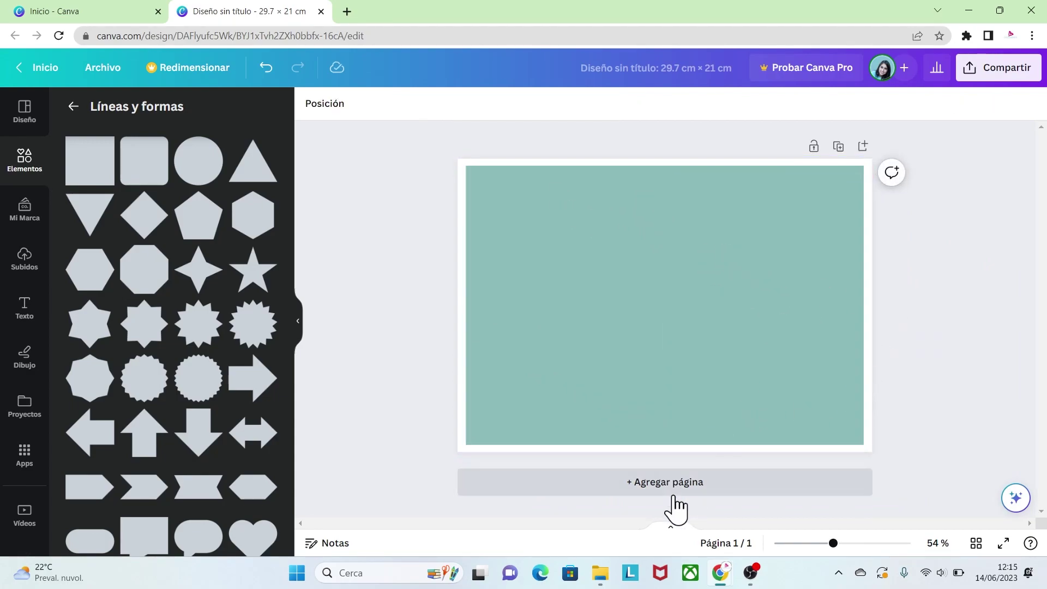
Add a second page to the design and insert a square shape on it.
click(684, 491)
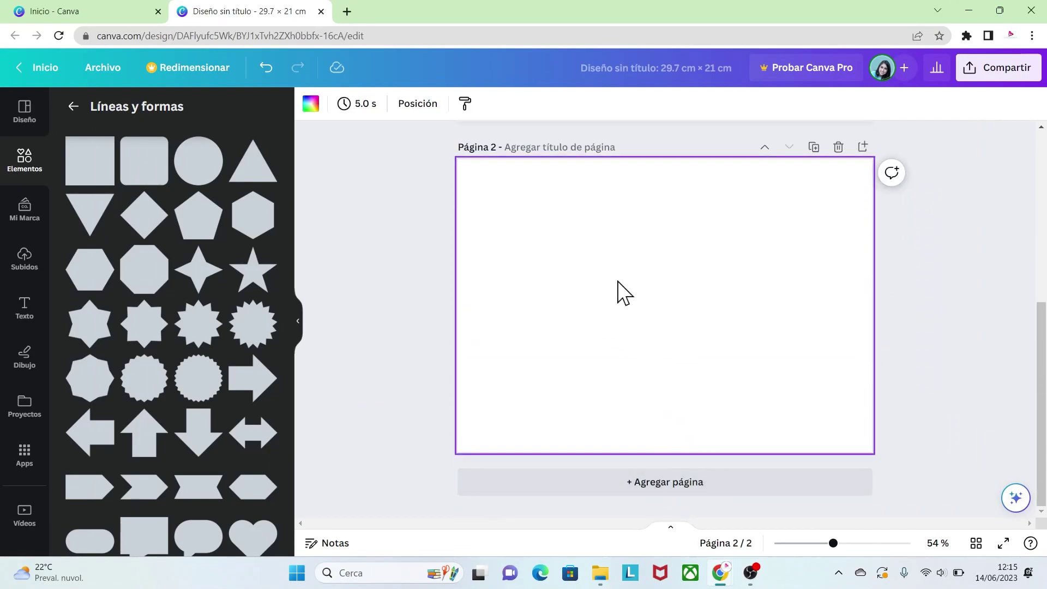
click(88, 176)
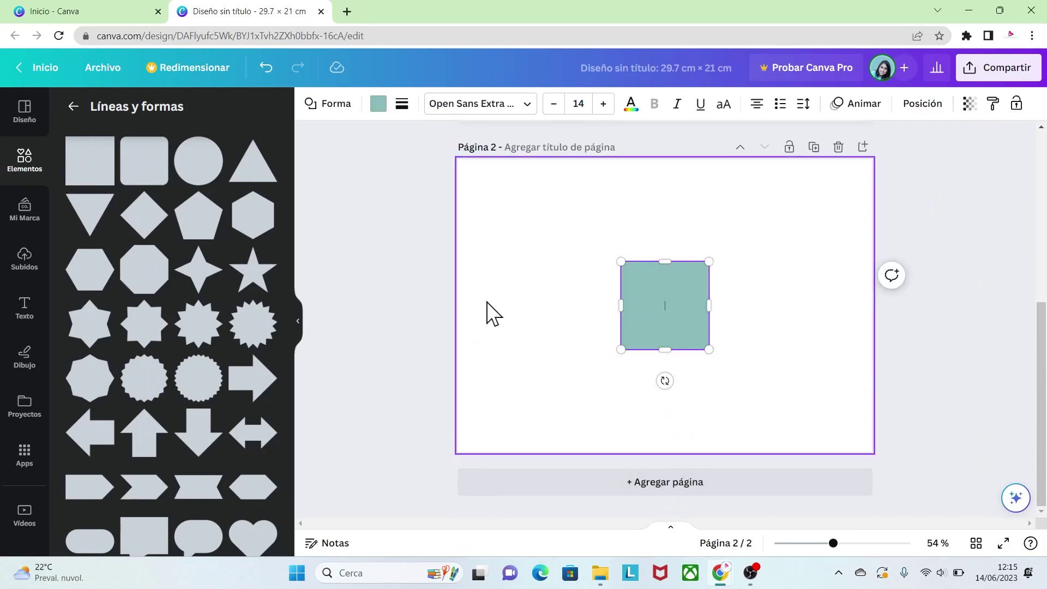
Resize page 2's square to 28.5 cm wide by 13.5 cm high and centre it on the page.
click(922, 105)
click(108, 364)
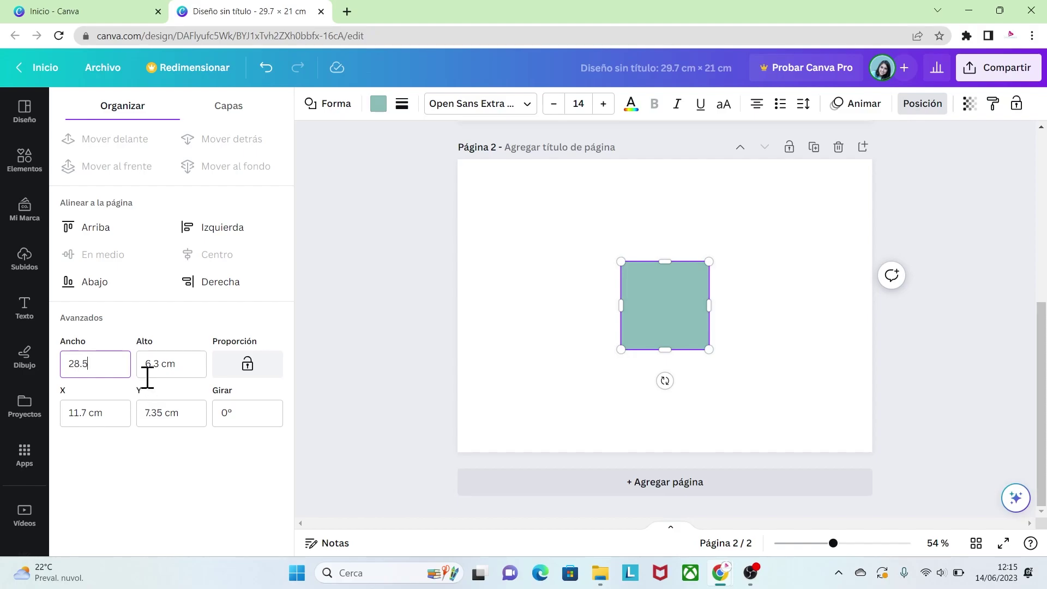
click(163, 364)
drag(166, 364, 136, 362)
key(BackSpace)
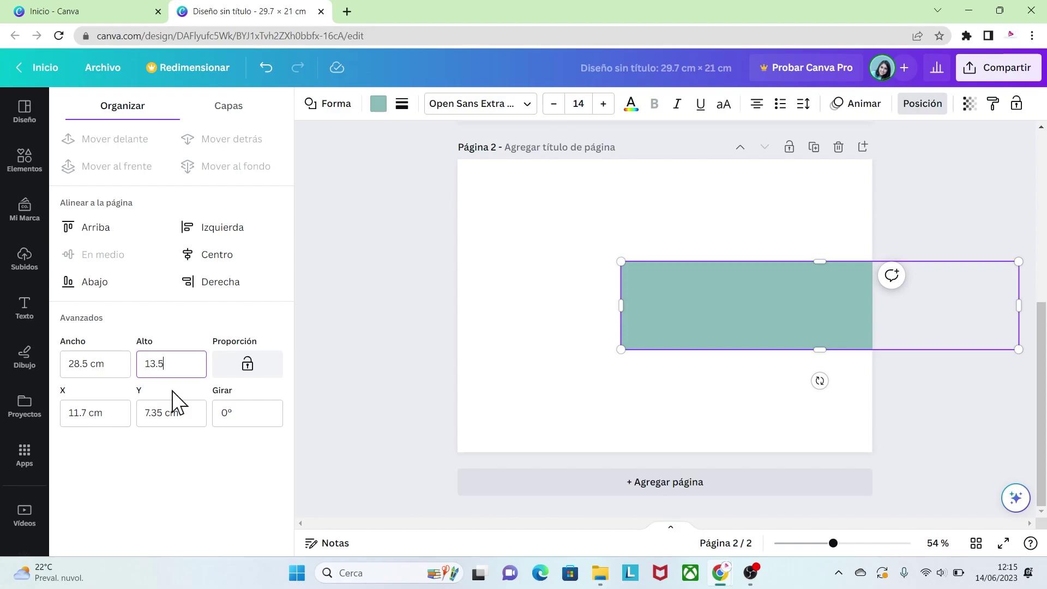
key(Return)
drag(733, 288, 581, 240)
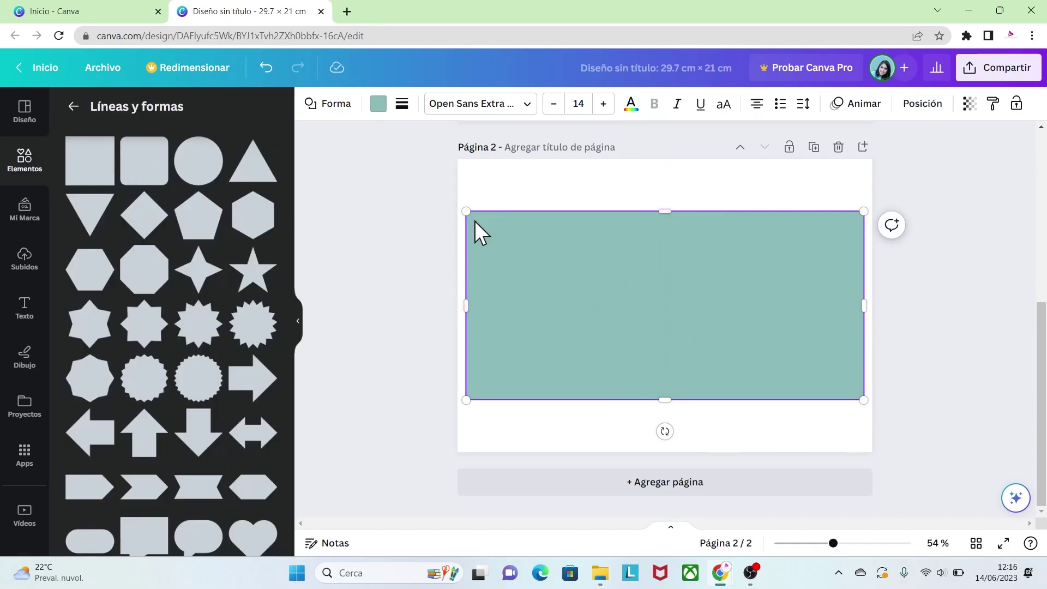
Insert another square on page 2 and set its width and height to 1.5 cm.
click(101, 173)
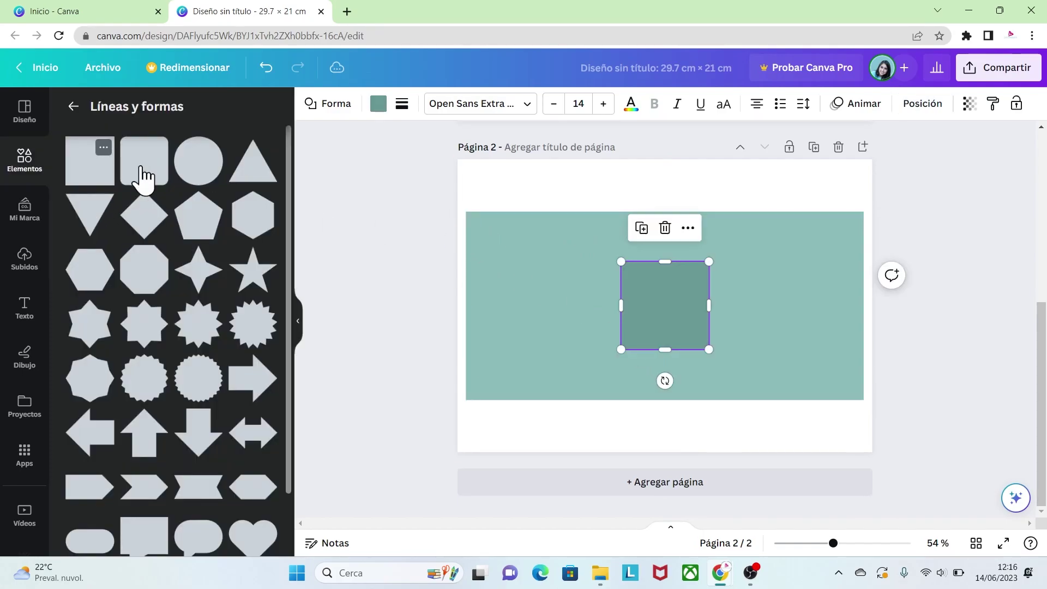
click(925, 113)
click(119, 363)
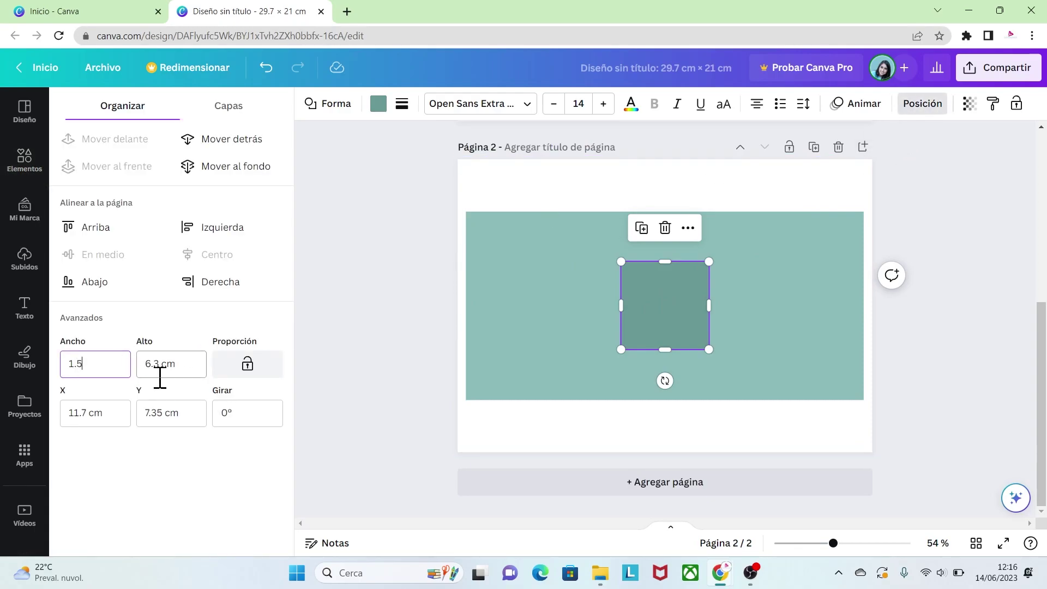
drag(165, 373, 143, 363)
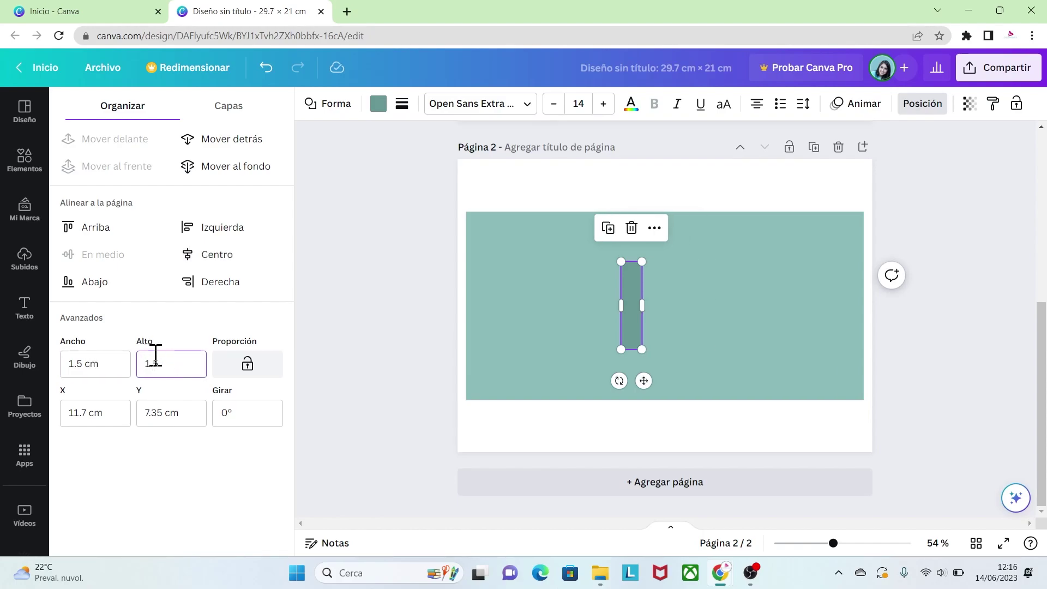
key(Return)
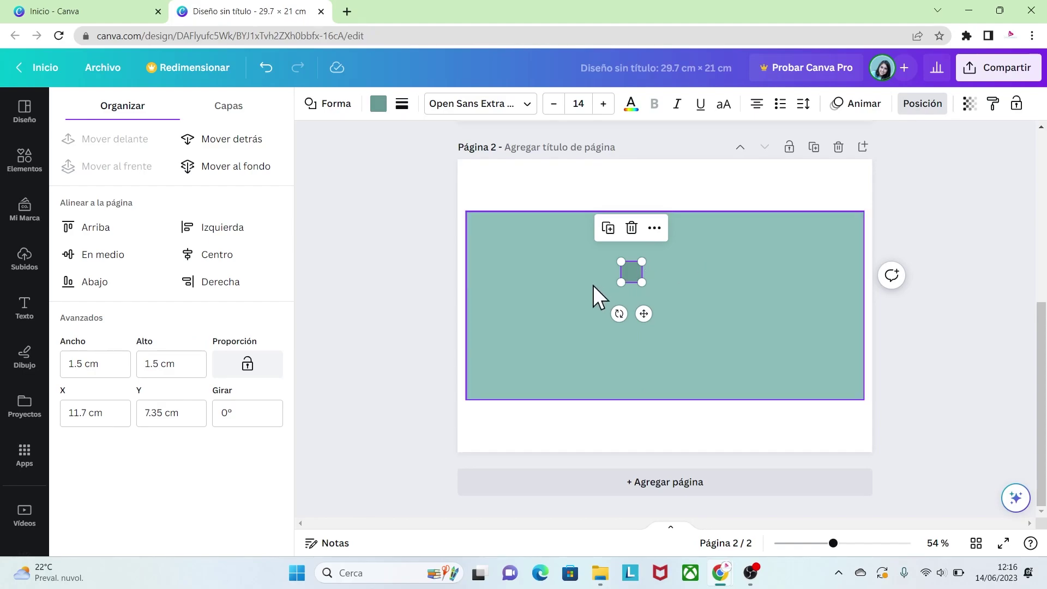
Place the small square in a corner of page 2's rectangle and put duplicates in the other three corners.
drag(632, 271, 479, 387)
key(ctrl+d)
click(747, 198)
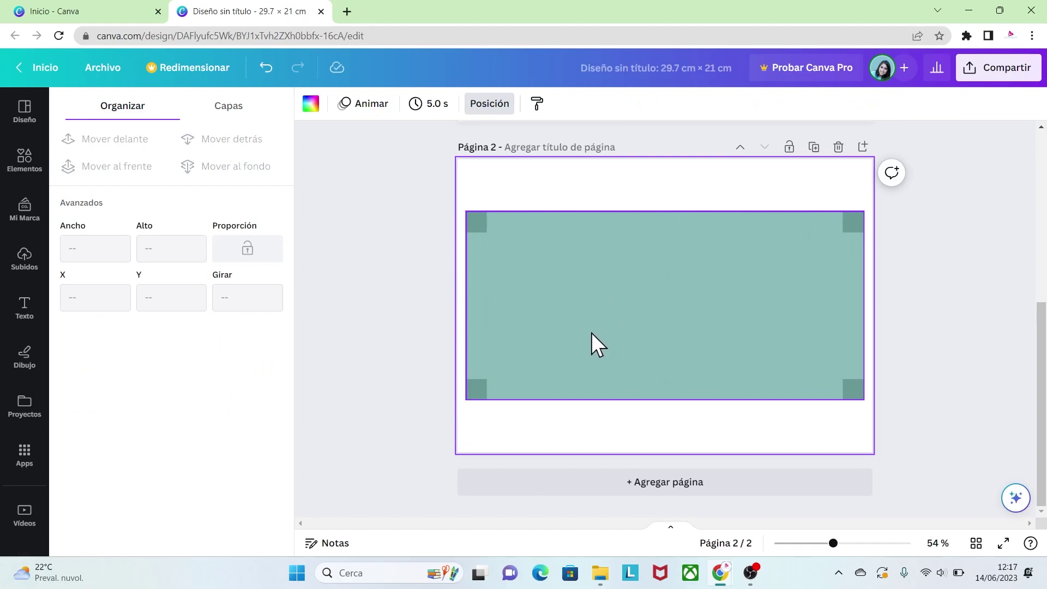
Insert a dashed line and stretch it across the rectangle's full width along the lower edges of the two upper corner squares.
click(25, 159)
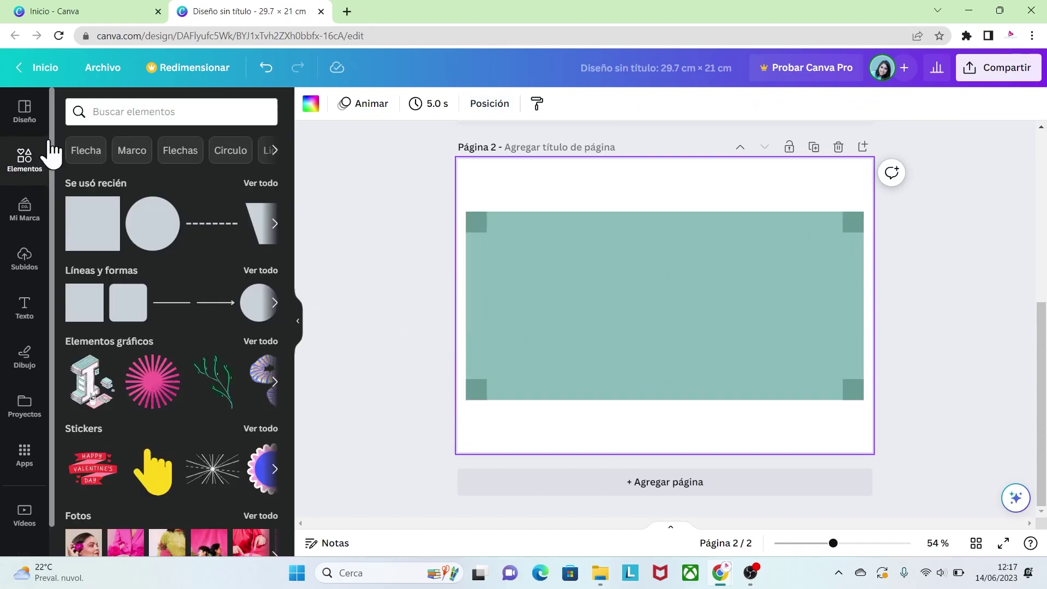
click(97, 111)
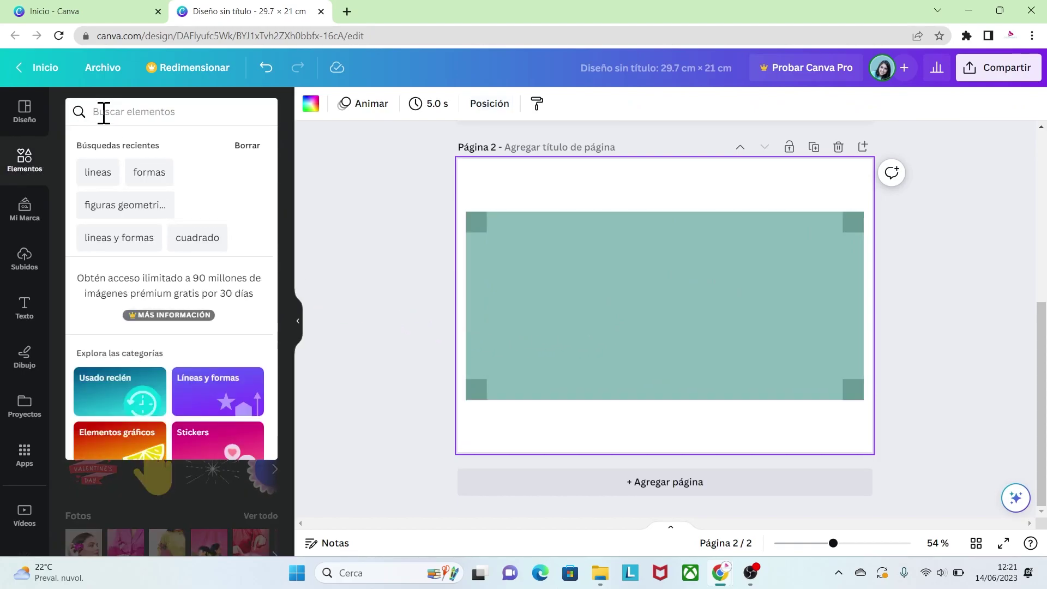
text(lineas)
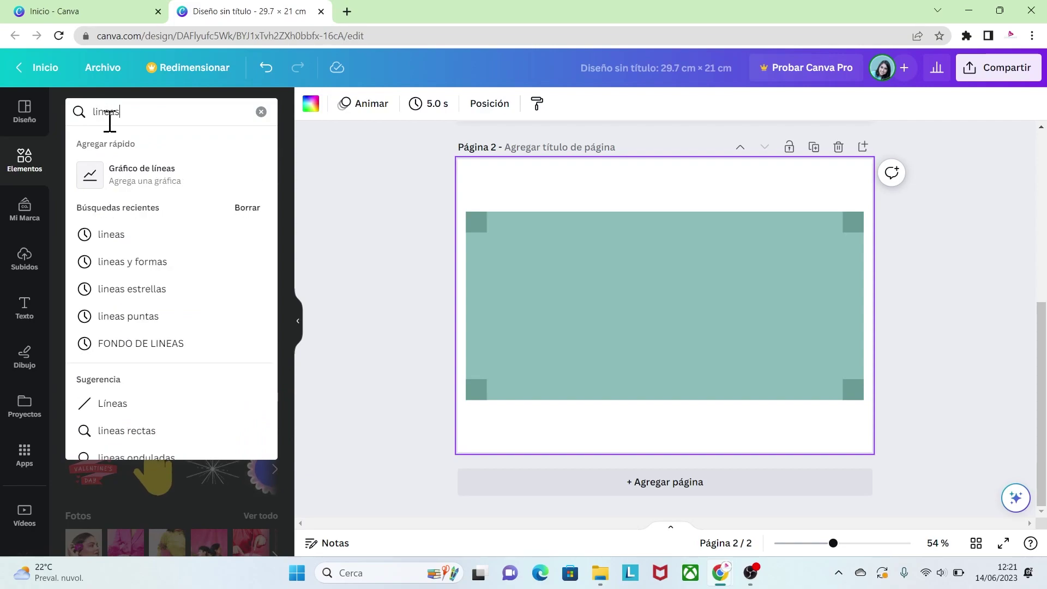
click(111, 404)
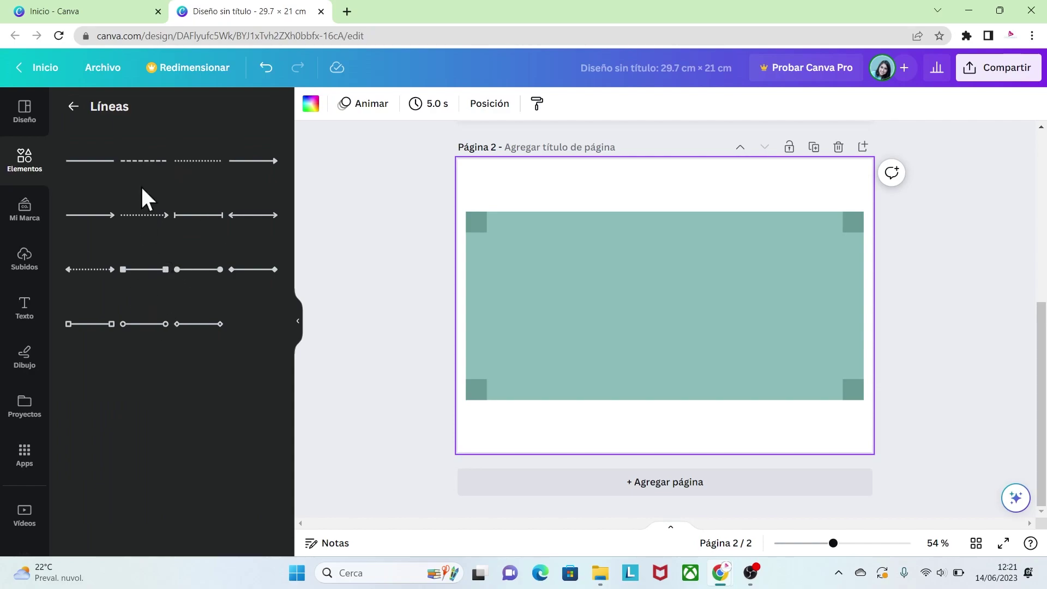
click(144, 174)
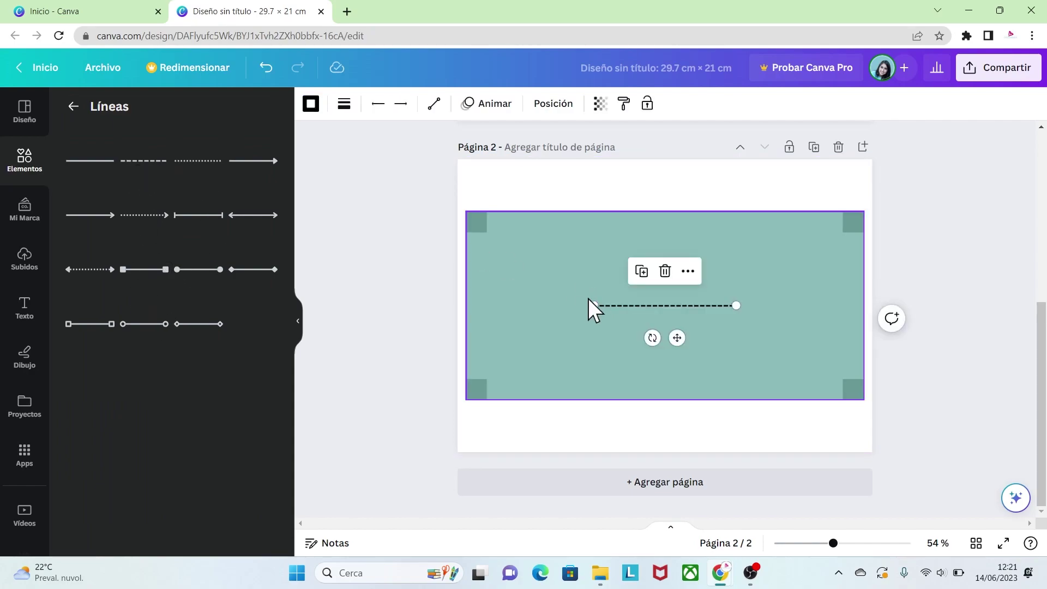
drag(594, 304, 467, 233)
drag(736, 306, 864, 233)
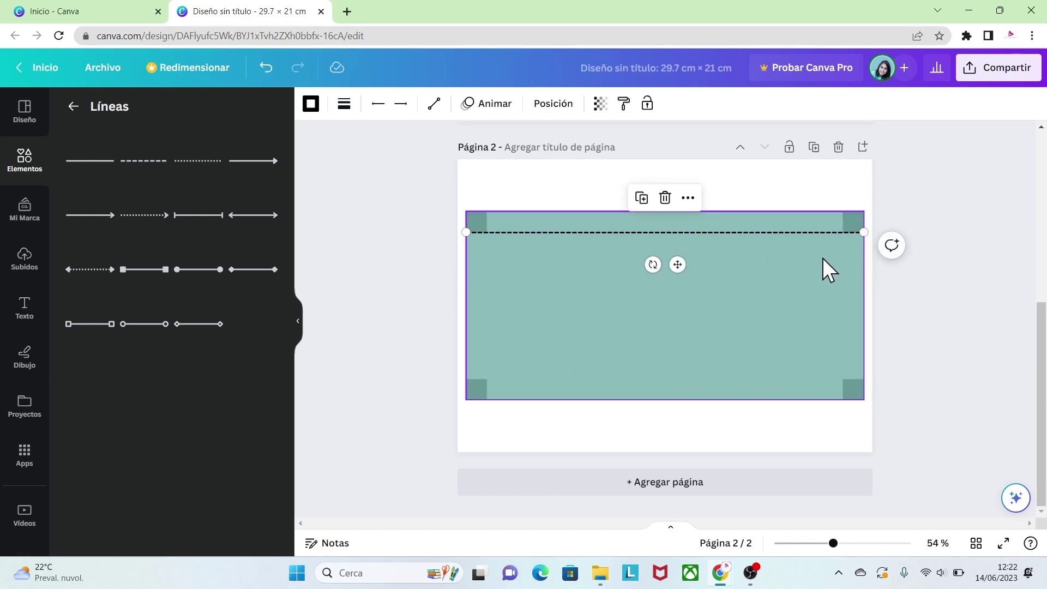
Duplicate the dashed line and align the copy with the upper edges of the two lower corner squares.
key(ctrl+d)
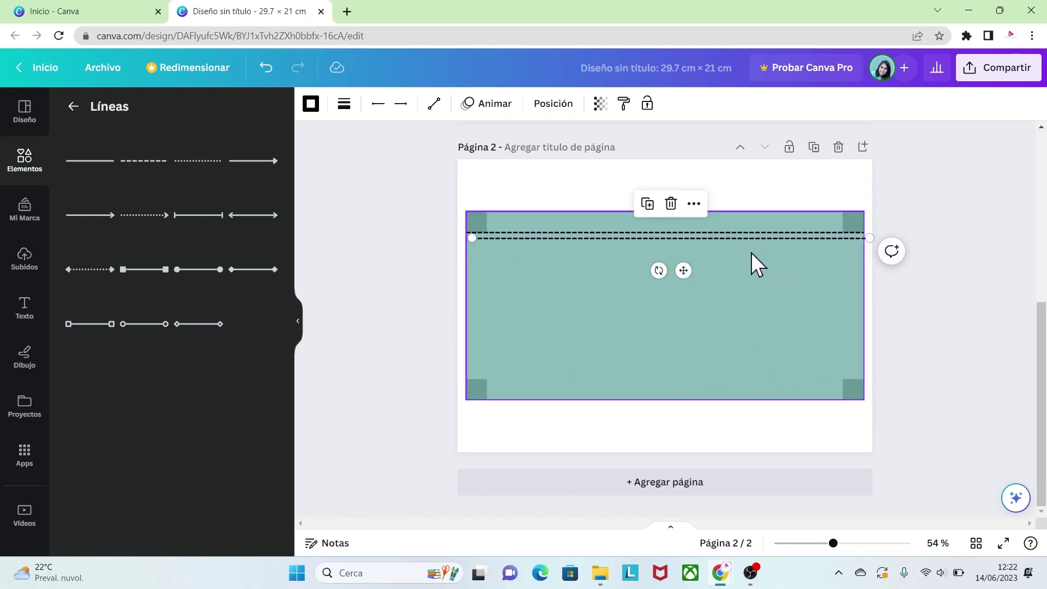
drag(742, 238, 734, 375)
click(904, 434)
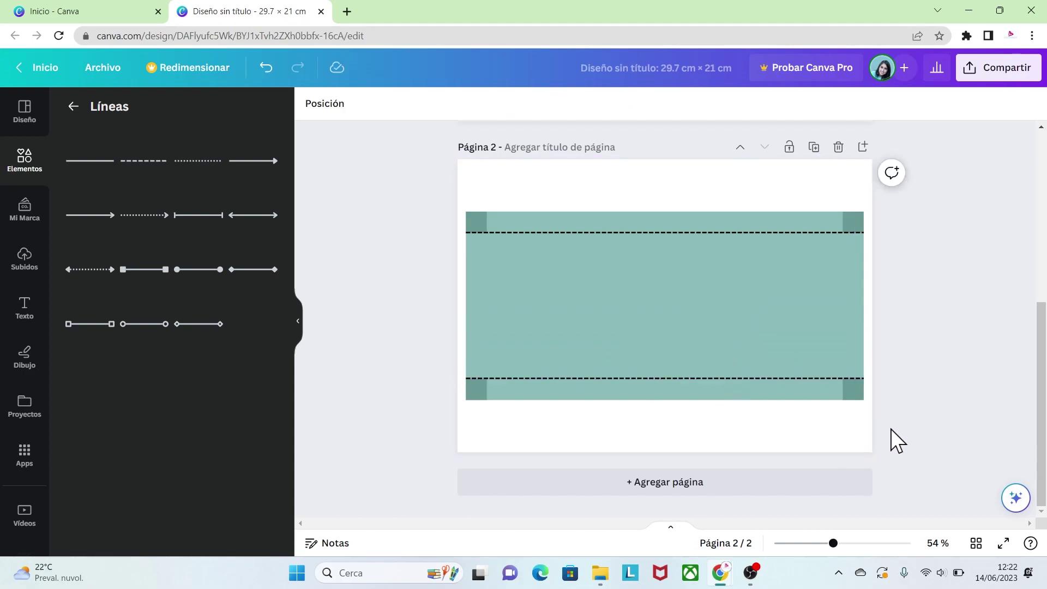
Delete the four small corner squares from page 2's rectangle, keeping the two dashed lines.
click(850, 221)
key(Escape)
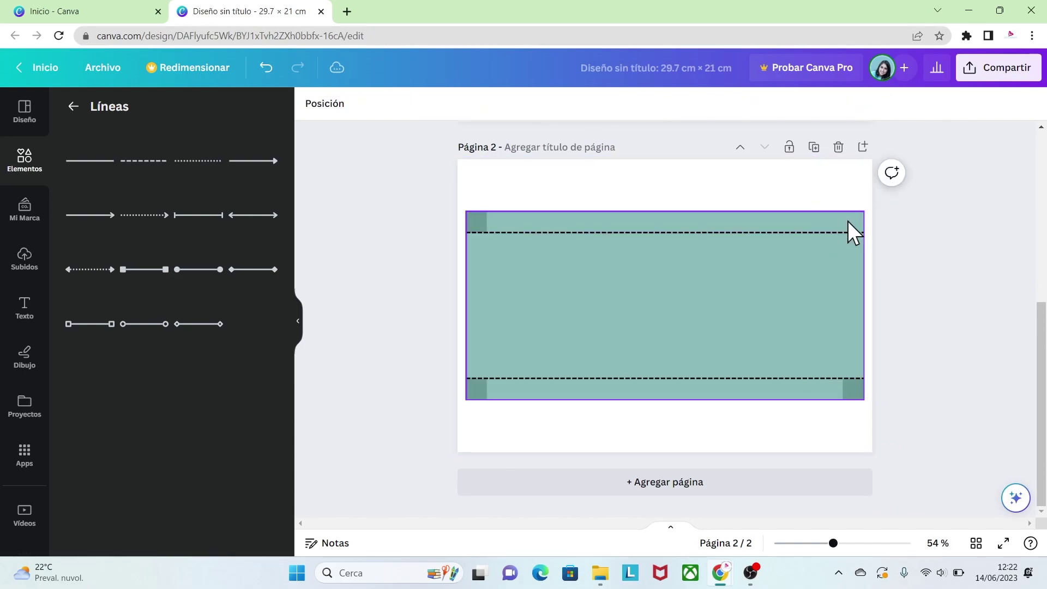
click(480, 223)
key(Delete)
click(475, 388)
click(476, 393)
key(Delete)
click(853, 390)
key(Delete)
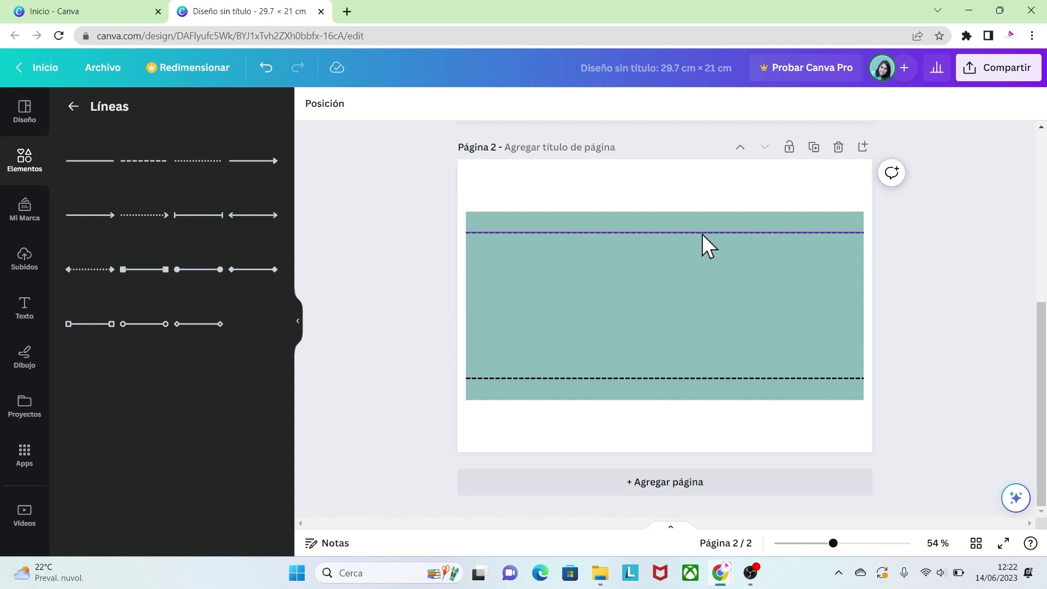
Change the colour of both dashed lines on page 2 to white.
click(681, 233)
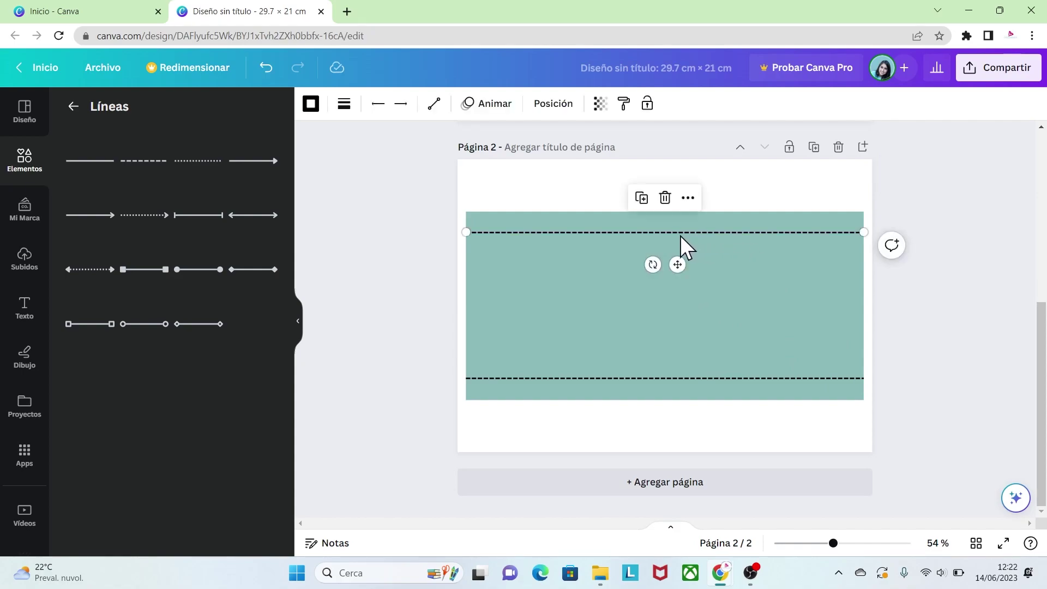
click(315, 107)
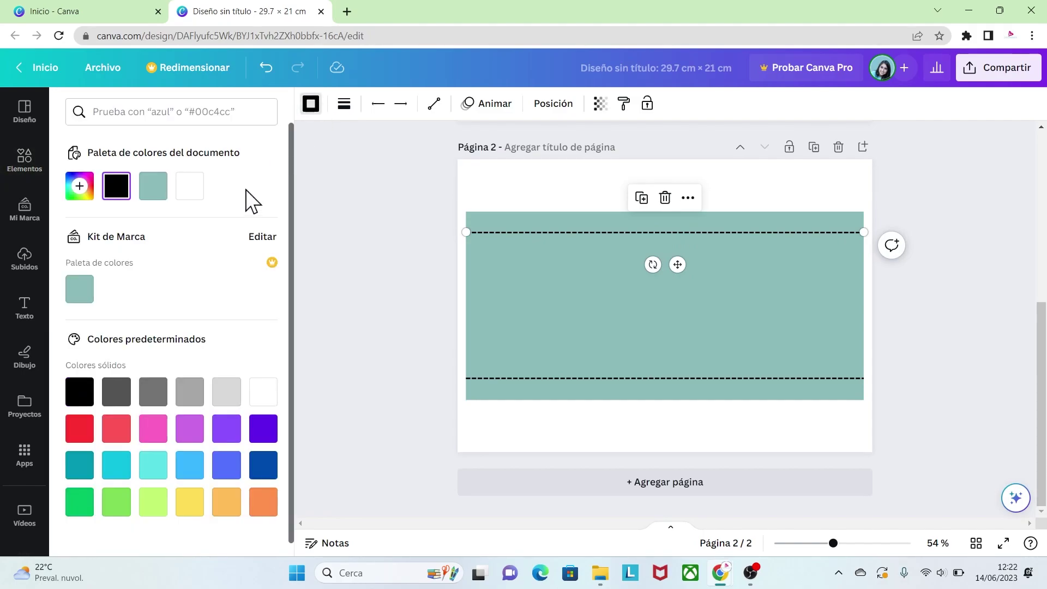
click(189, 188)
click(545, 377)
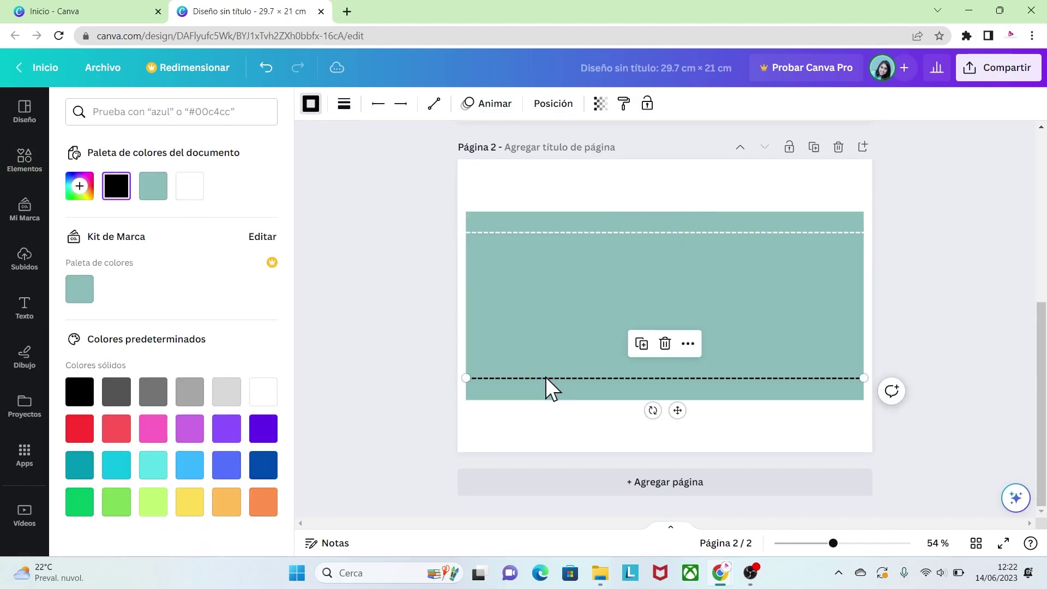
click(190, 192)
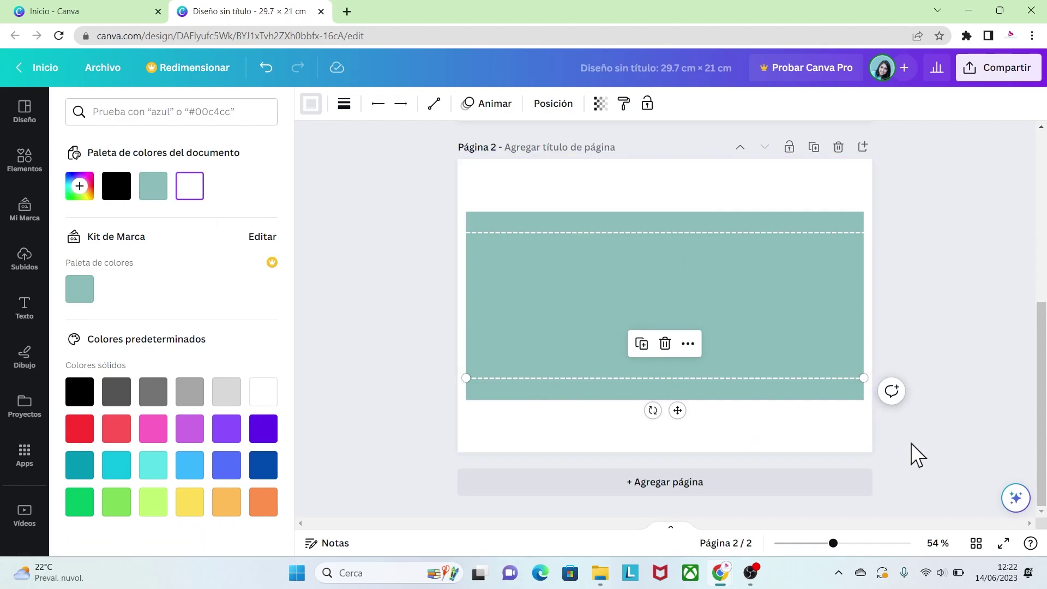
click(930, 437)
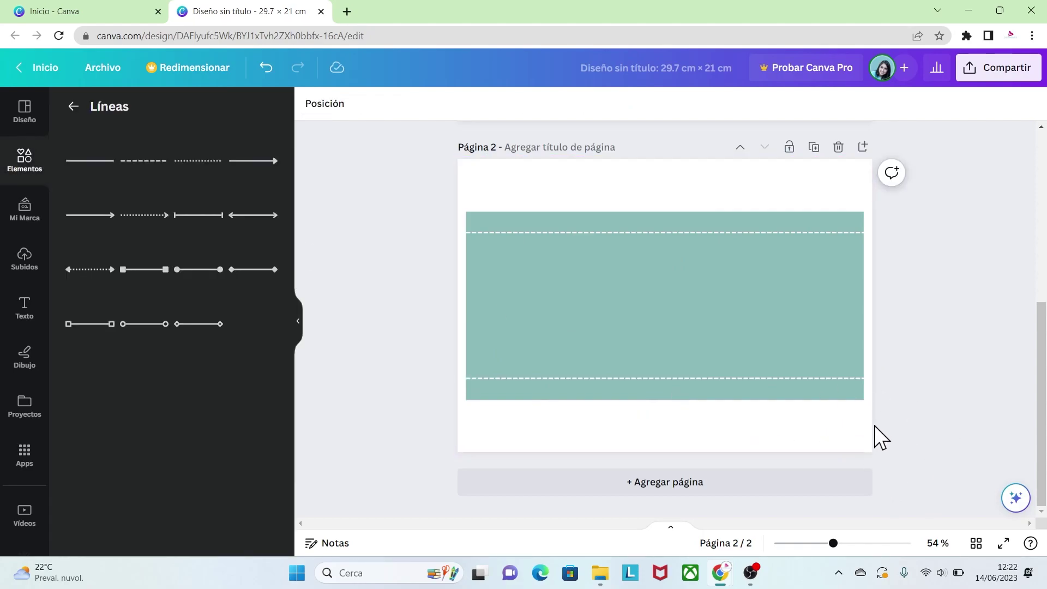
Add a third page and insert a square shape on it.
click(697, 487)
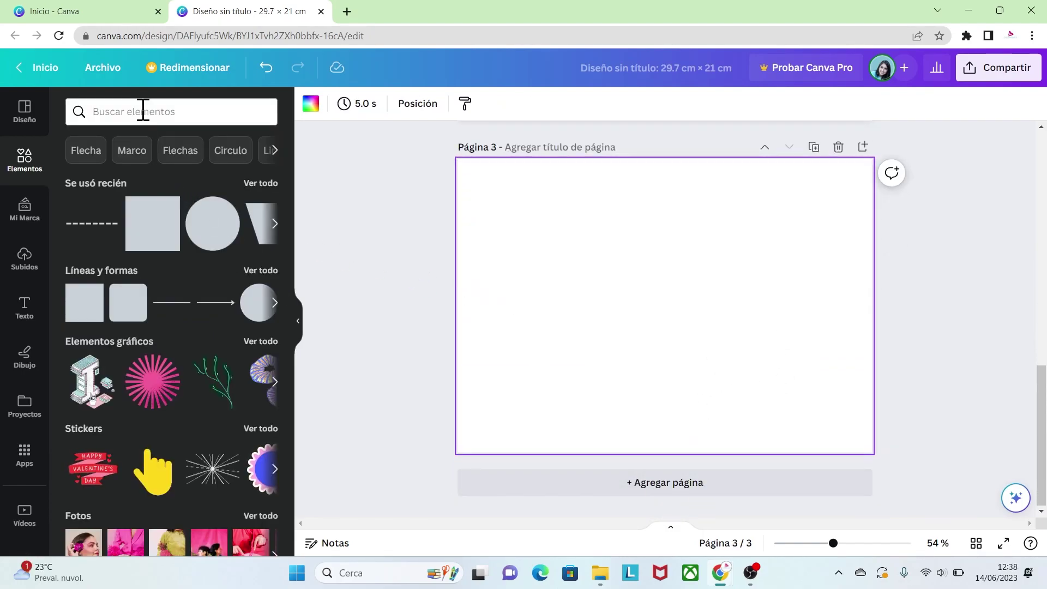
click(143, 110)
text(formas)
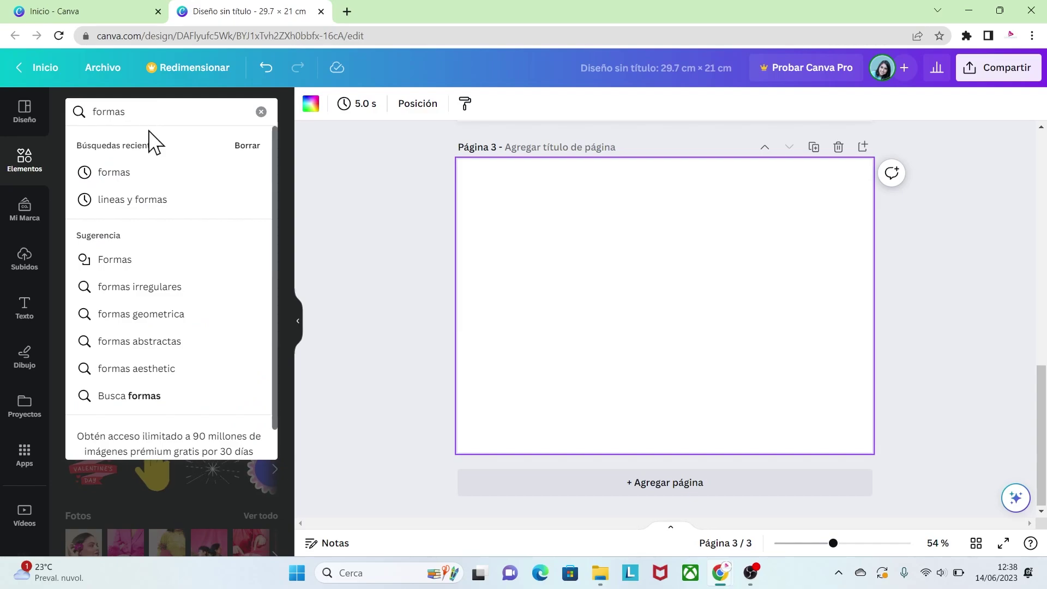
click(94, 261)
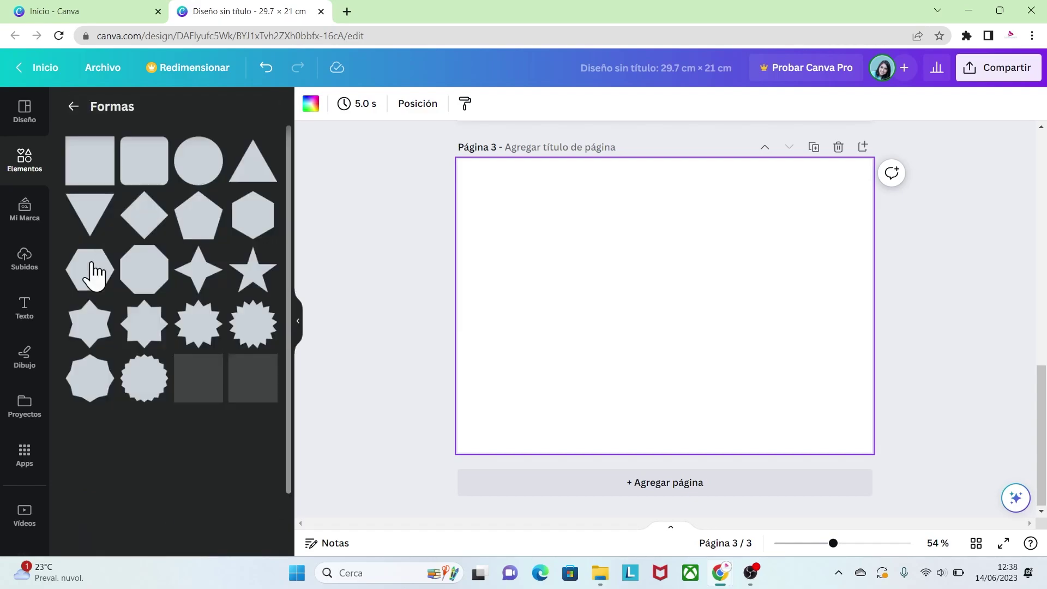
click(87, 180)
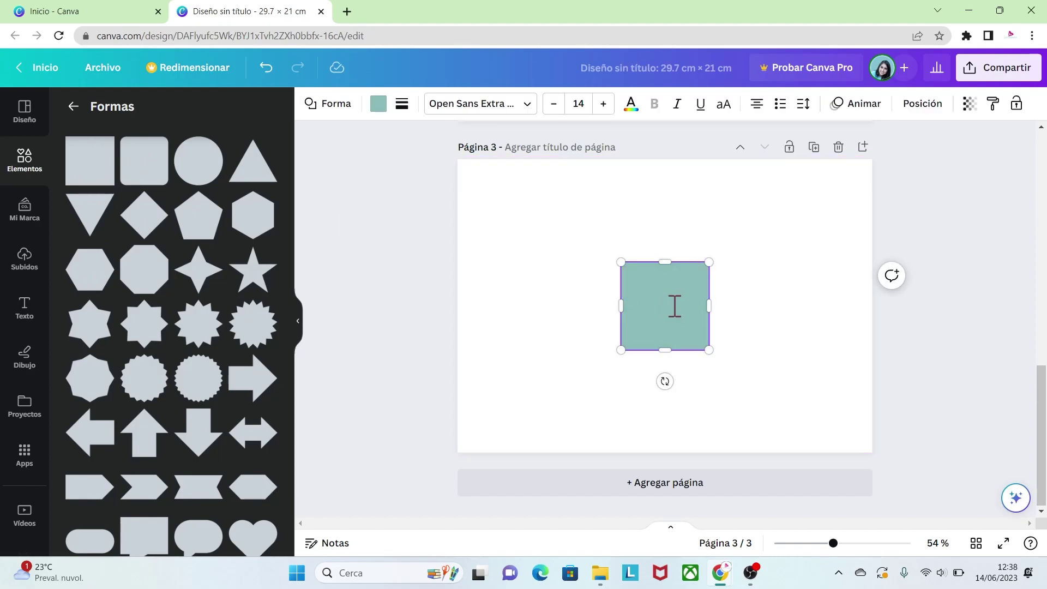
Set page 3's square to 20 cm wide and 10.5 cm high, and move it to about X 1.5 cm, vertically centred.
click(922, 106)
click(88, 363)
double_click(86, 364)
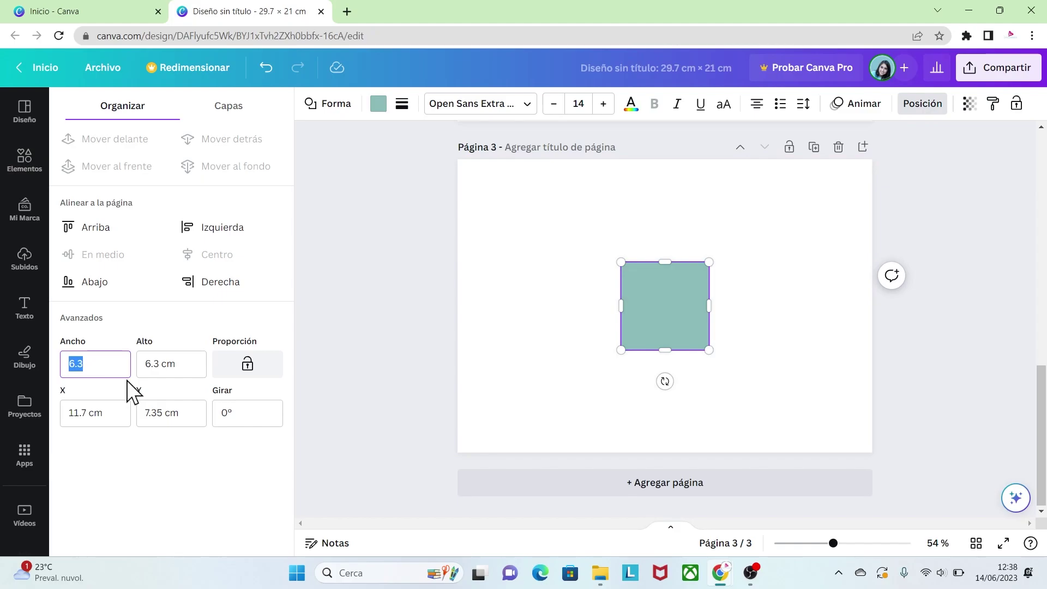
click(158, 364)
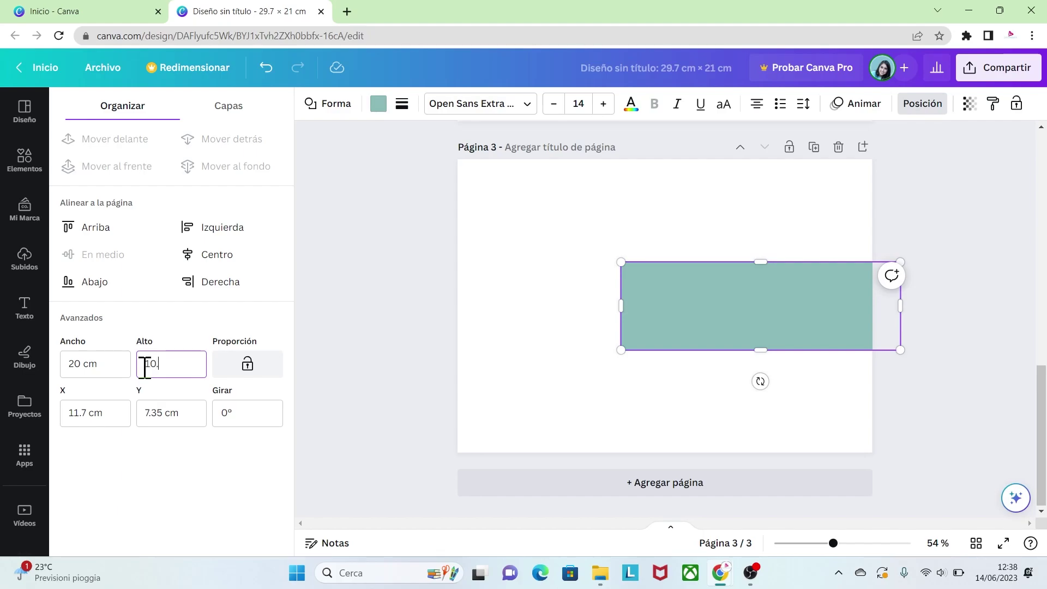
key(Return)
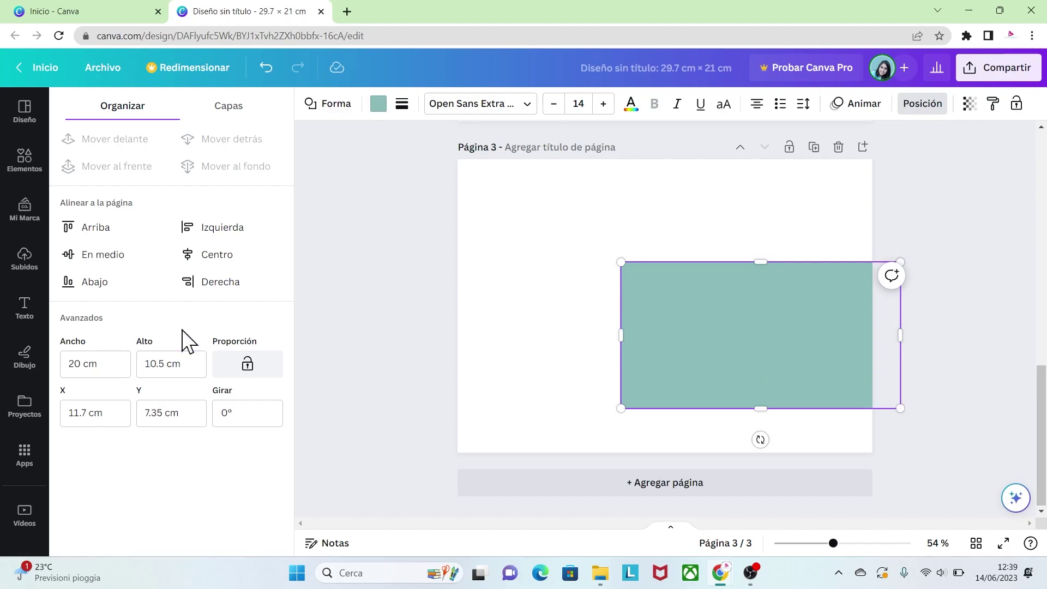
drag(683, 313, 538, 285)
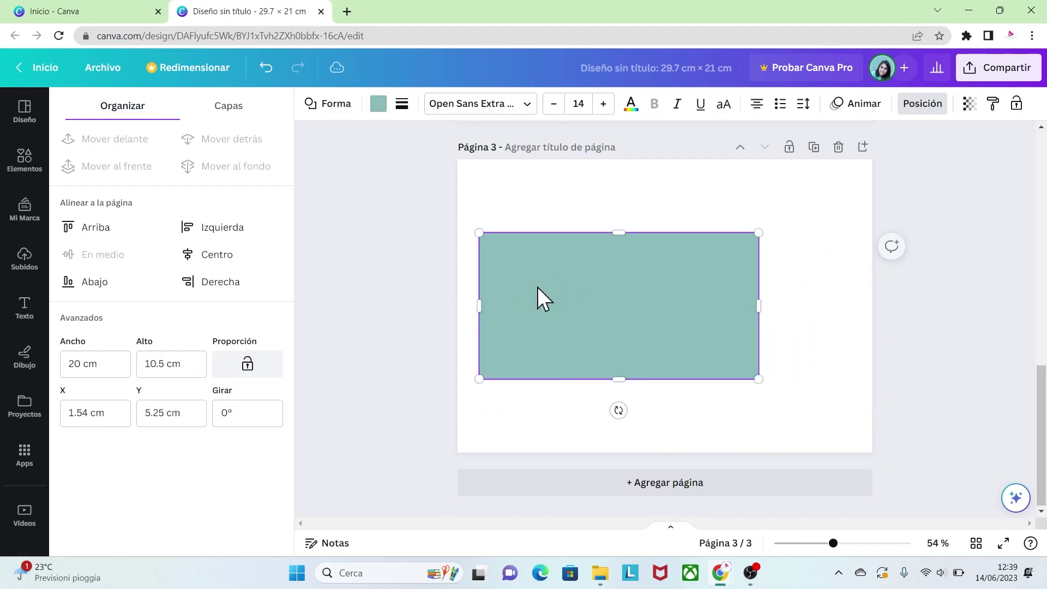
click(771, 332)
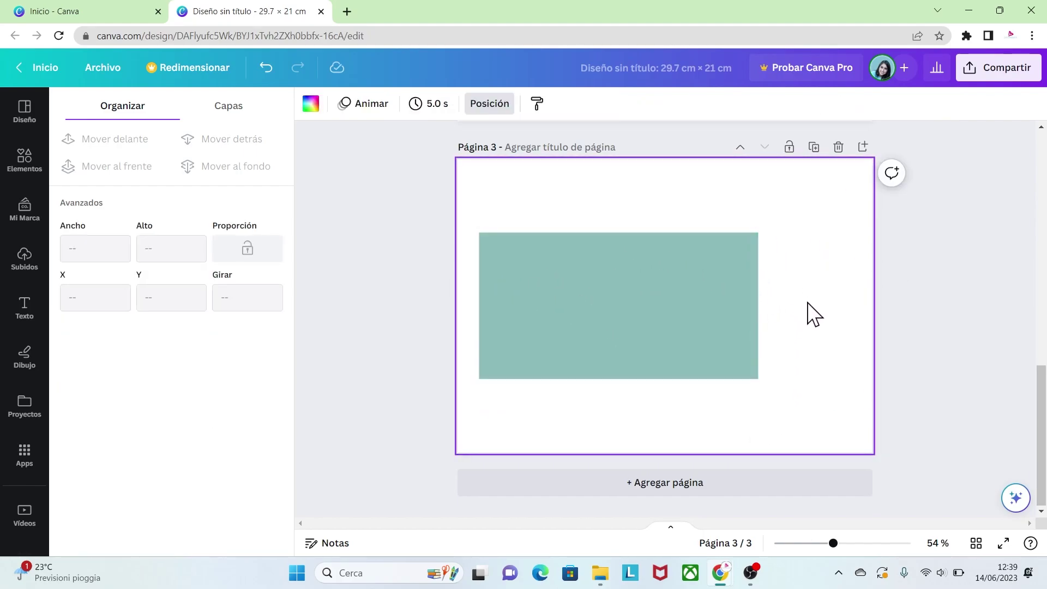
Insert a trapezoid with its narrow side up and move it to the upper-right area of page 3.
click(40, 174)
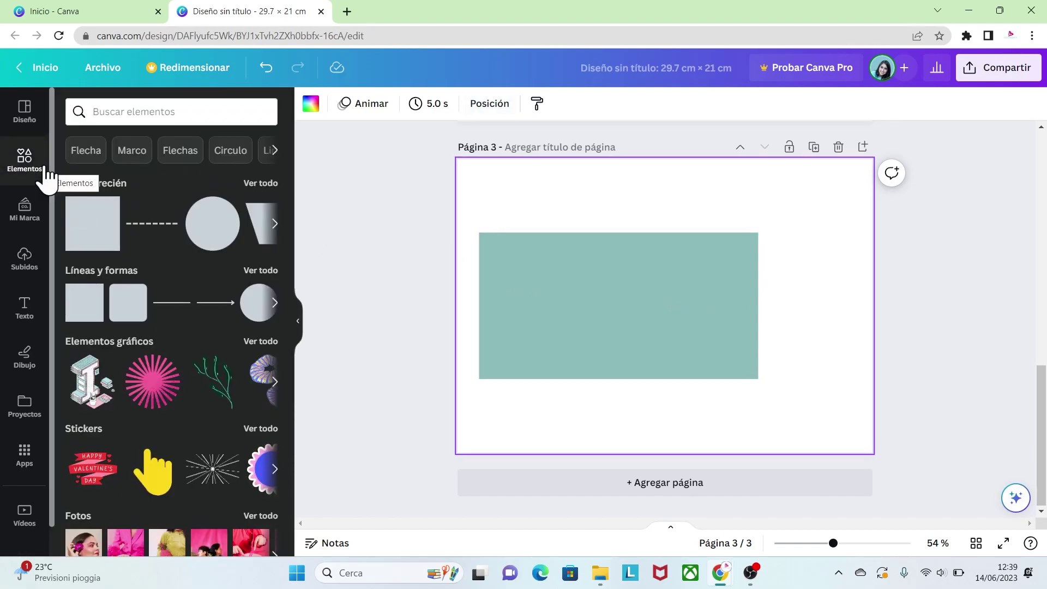
click(116, 112)
text(formas)
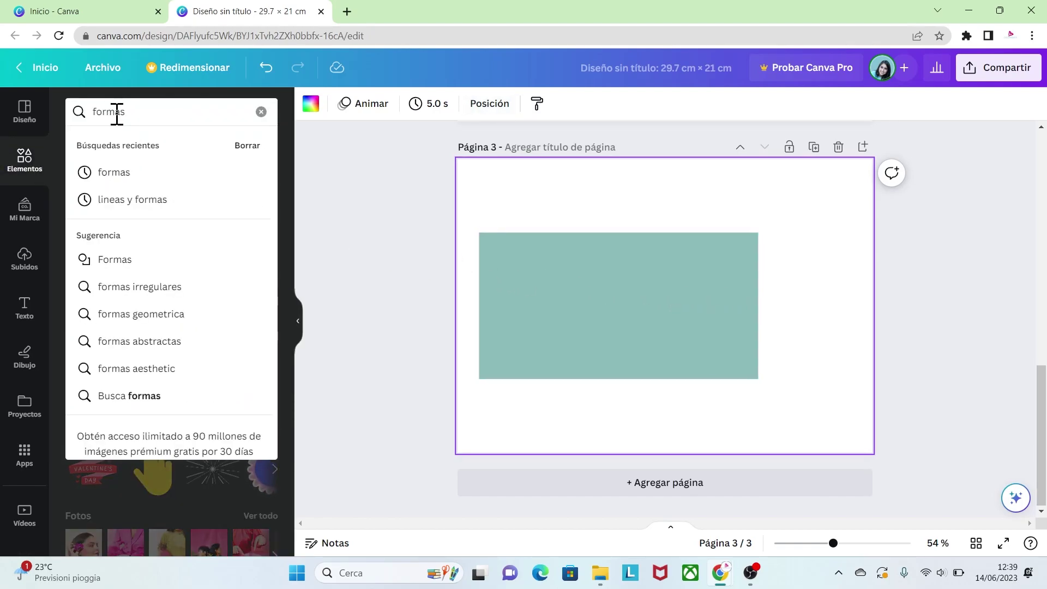
click(112, 261)
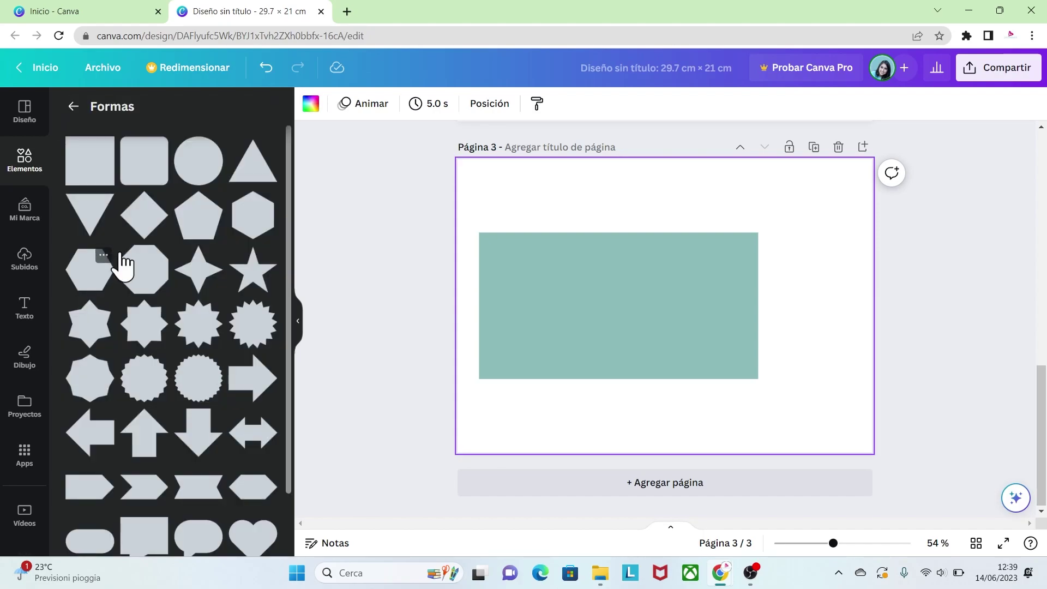
drag(287, 280, 295, 441)
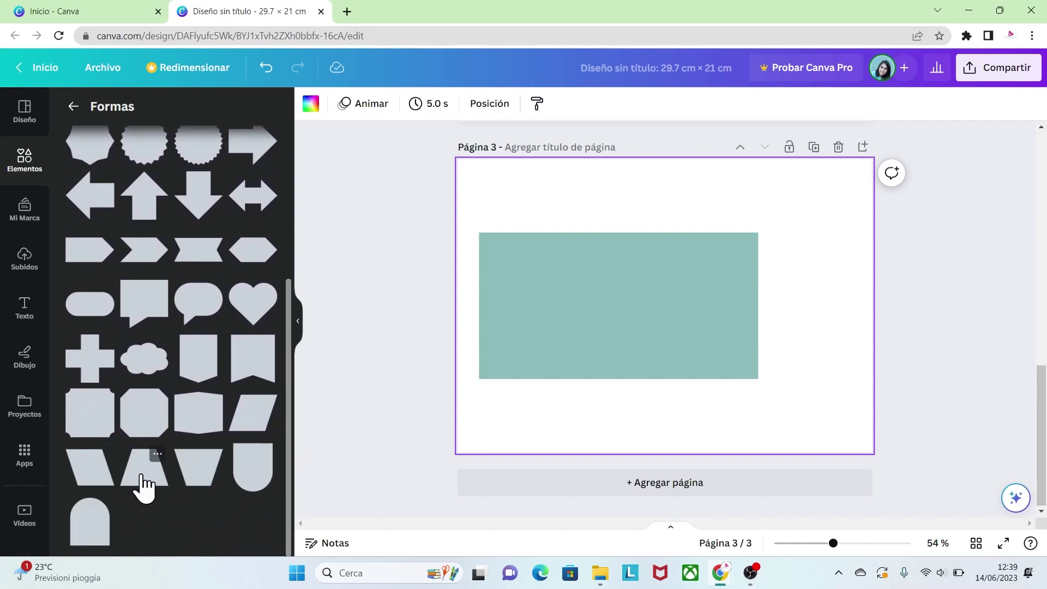
click(143, 482)
drag(676, 305, 812, 201)
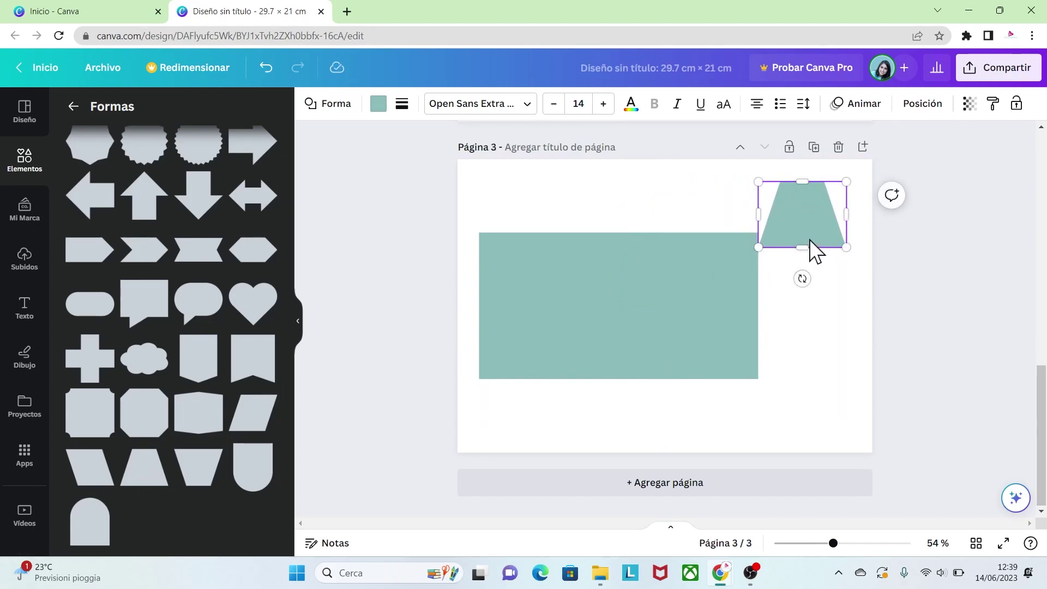
Set the trapezoid's width to 20 cm and its height to 1.5 cm.
click(923, 105)
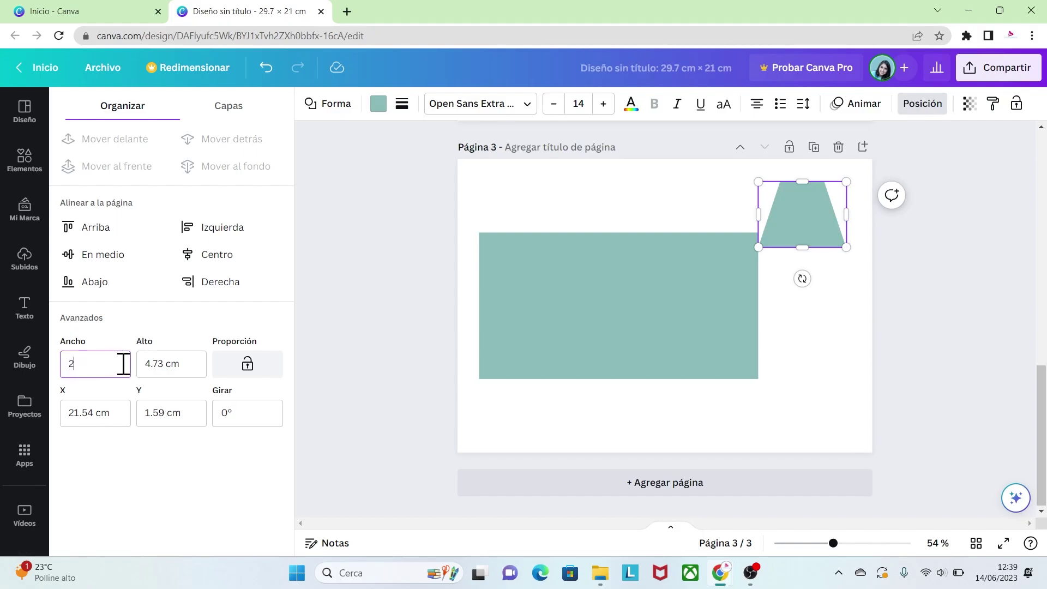
click(171, 364)
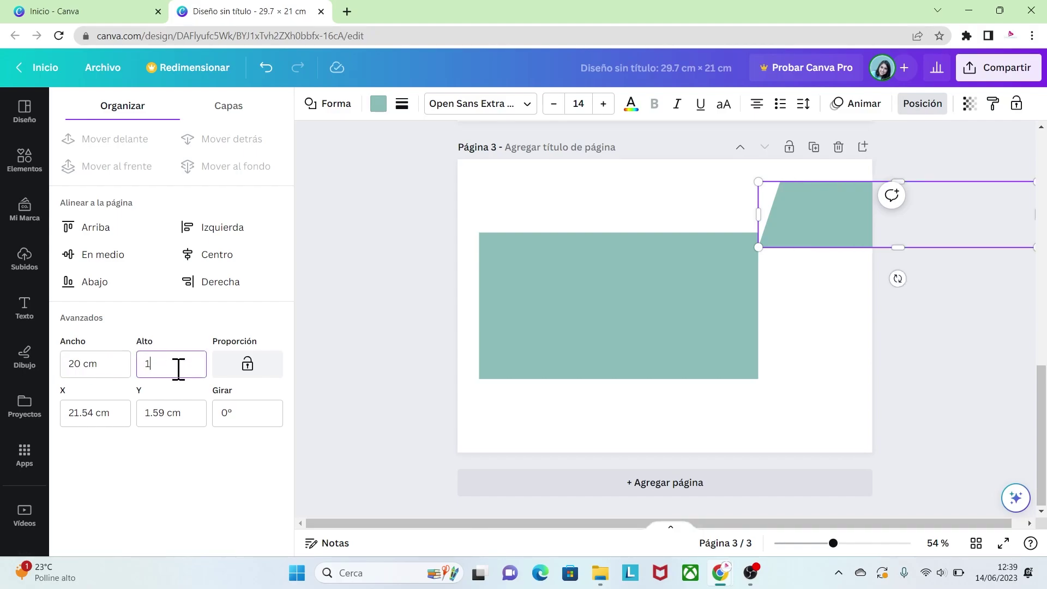
key(Return)
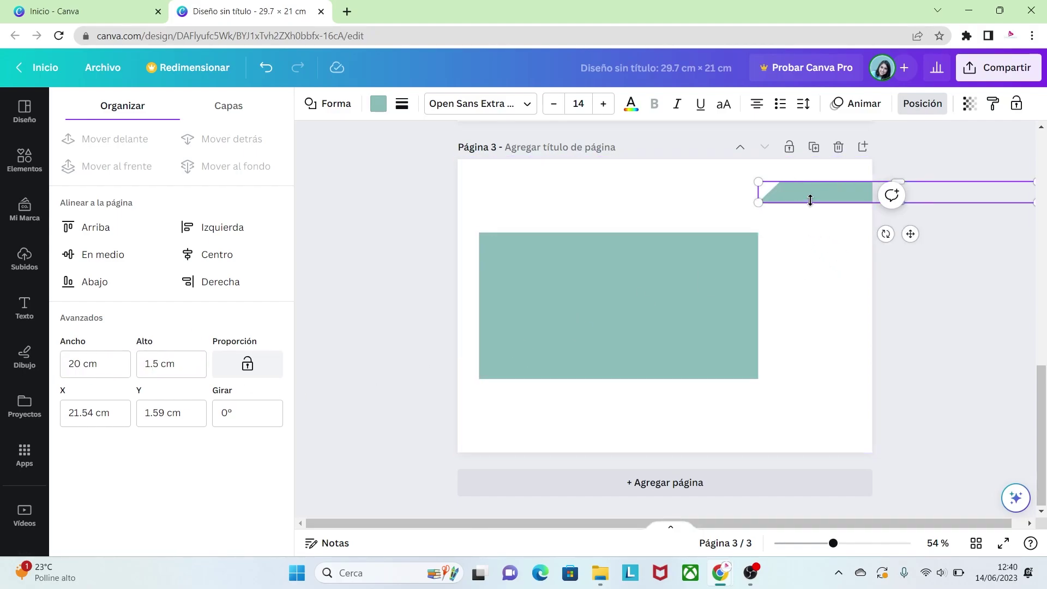
Attach the trapezoid to the rectangle's upper edge and a duplicate rotated -180° to its lower edge.
click(820, 214)
drag(827, 194, 606, 398)
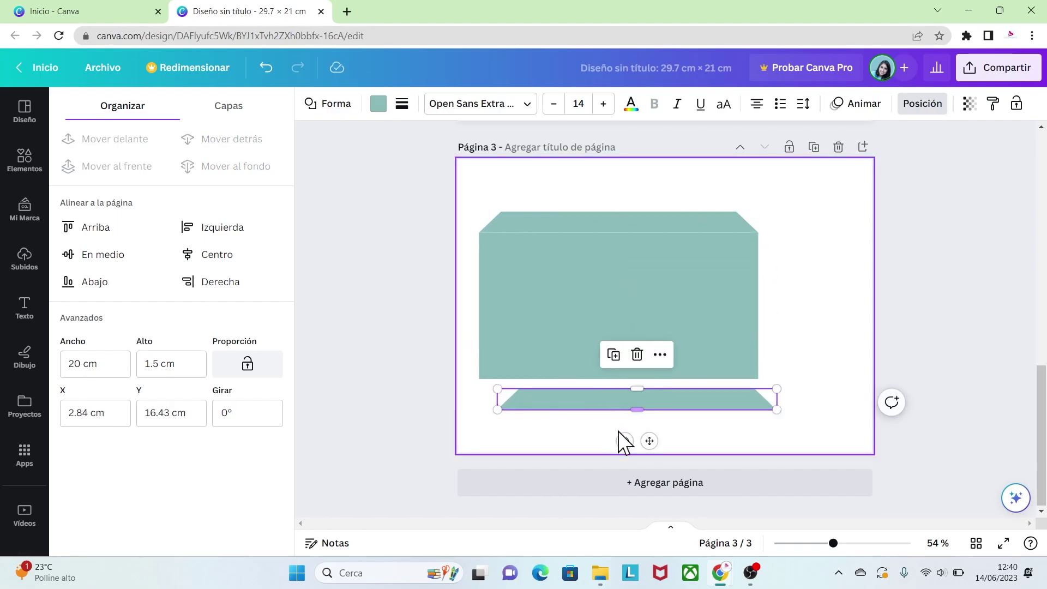
drag(625, 441, 646, 307)
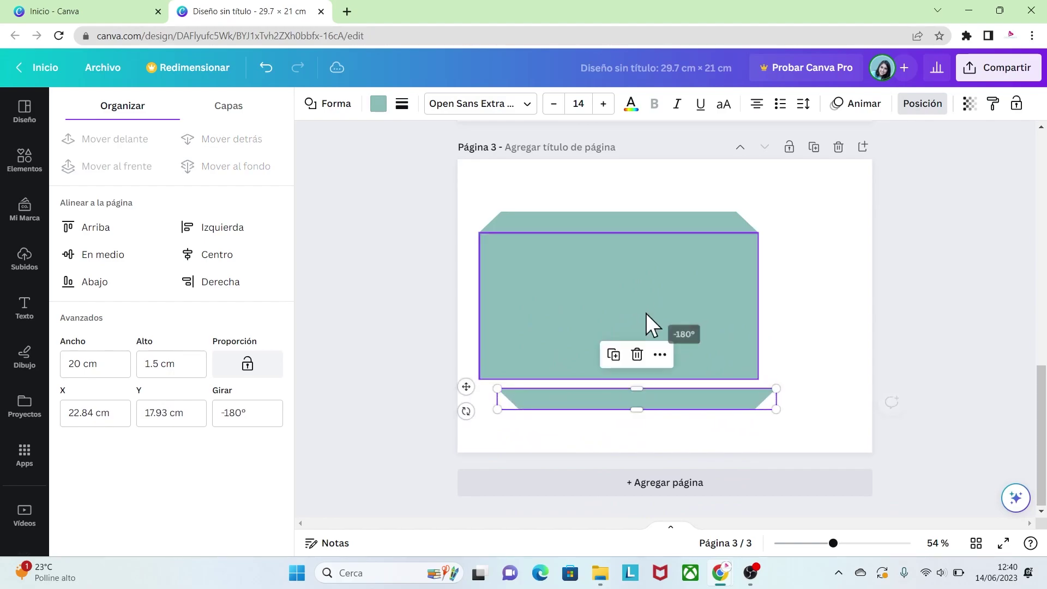
drag(698, 398, 675, 385)
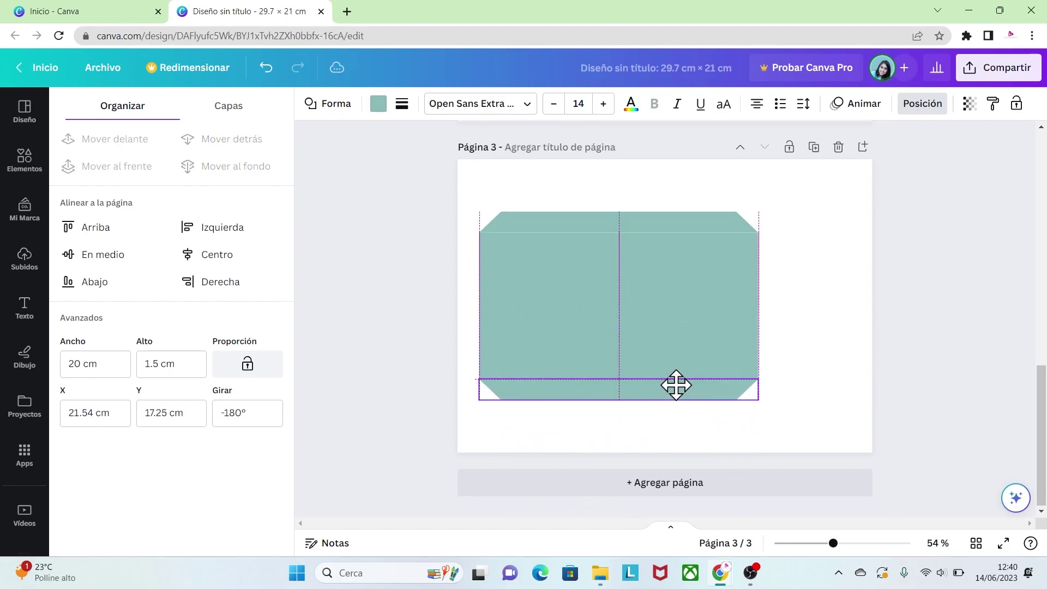
click(827, 339)
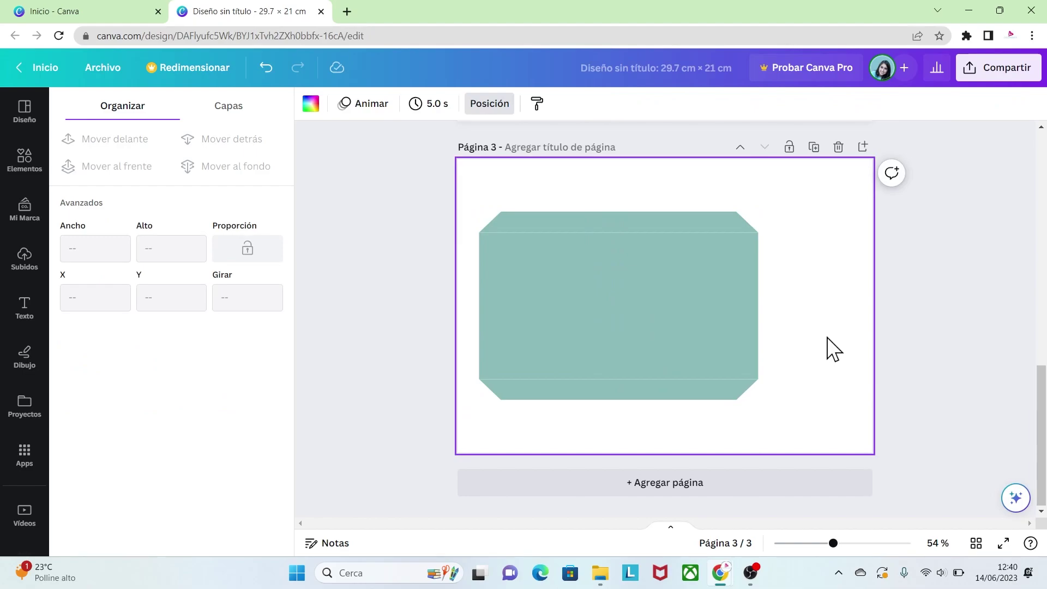
Duplicate the upper trapezoid and set the copy's width to 10.5 cm and height to 4 cm.
click(692, 230)
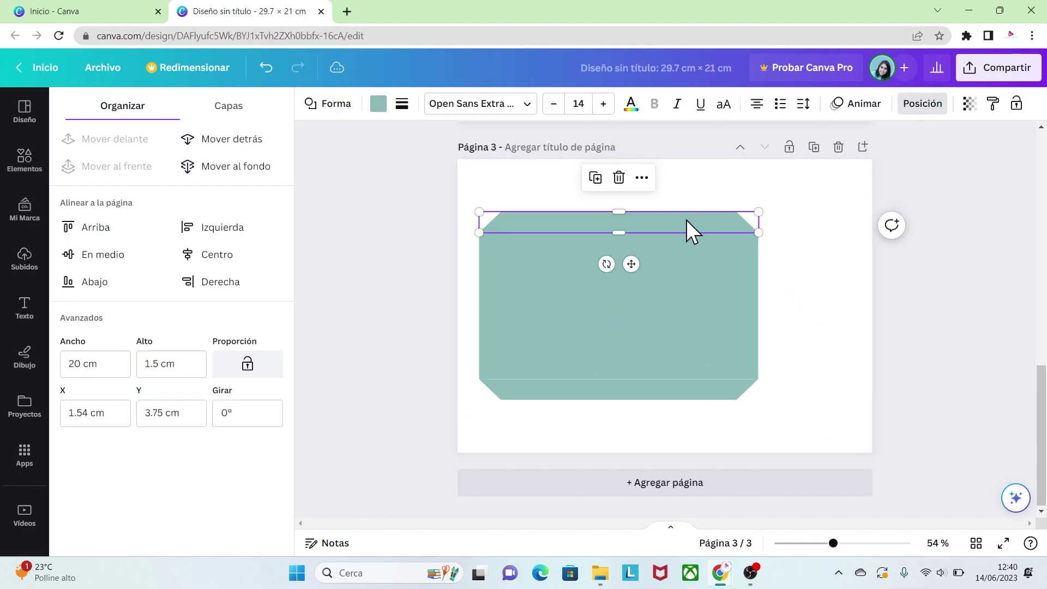
drag(696, 233, 782, 325)
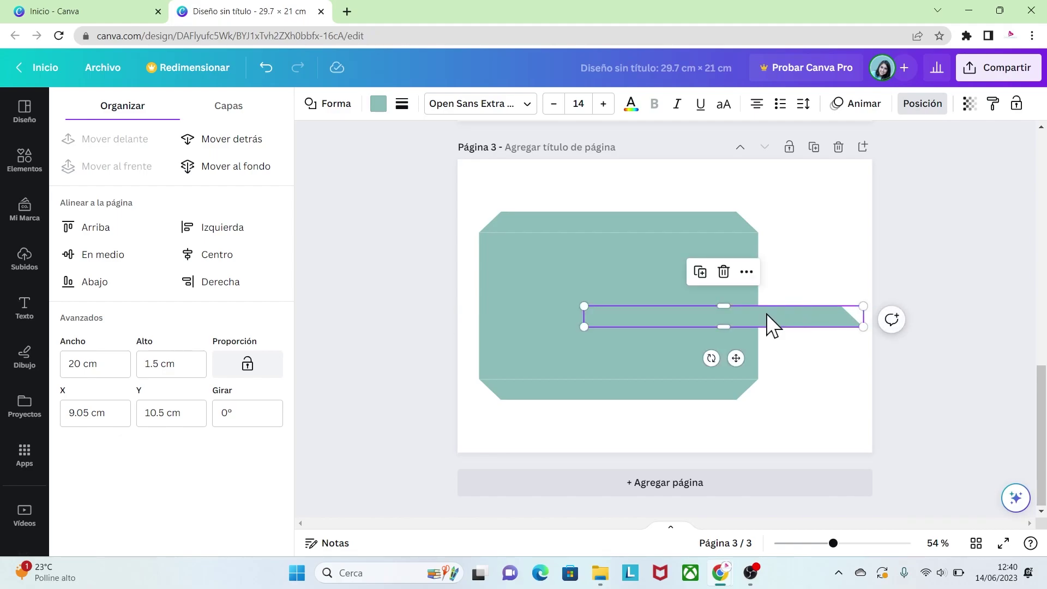
click(103, 365)
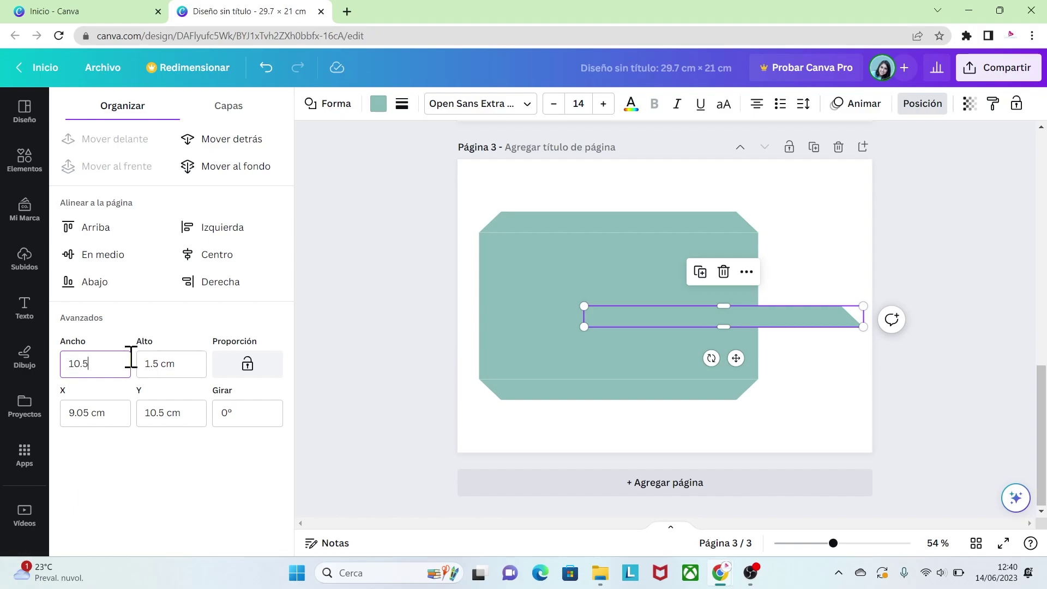
click(170, 362)
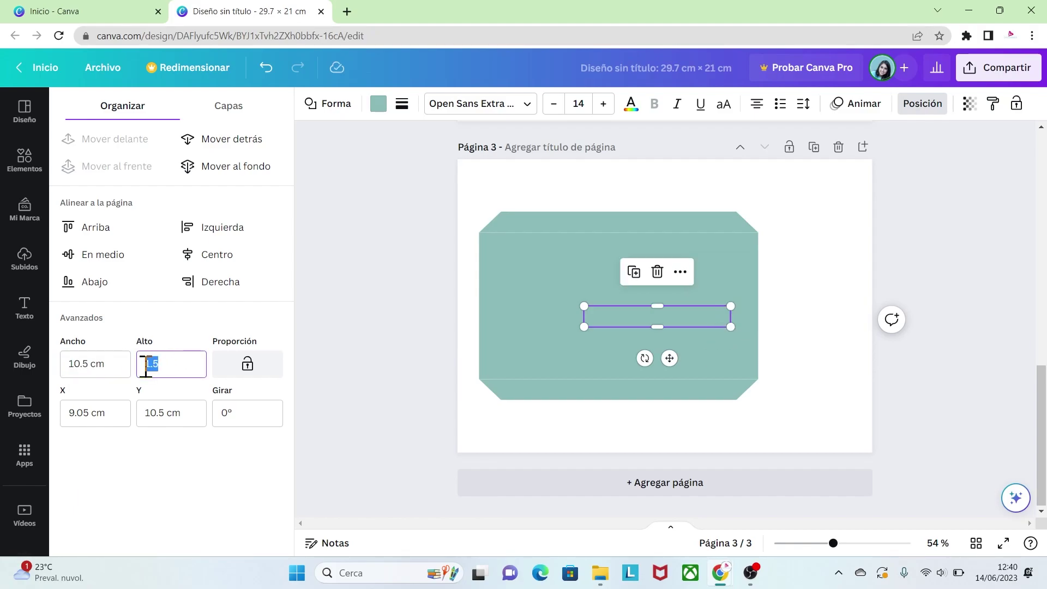
key(Return)
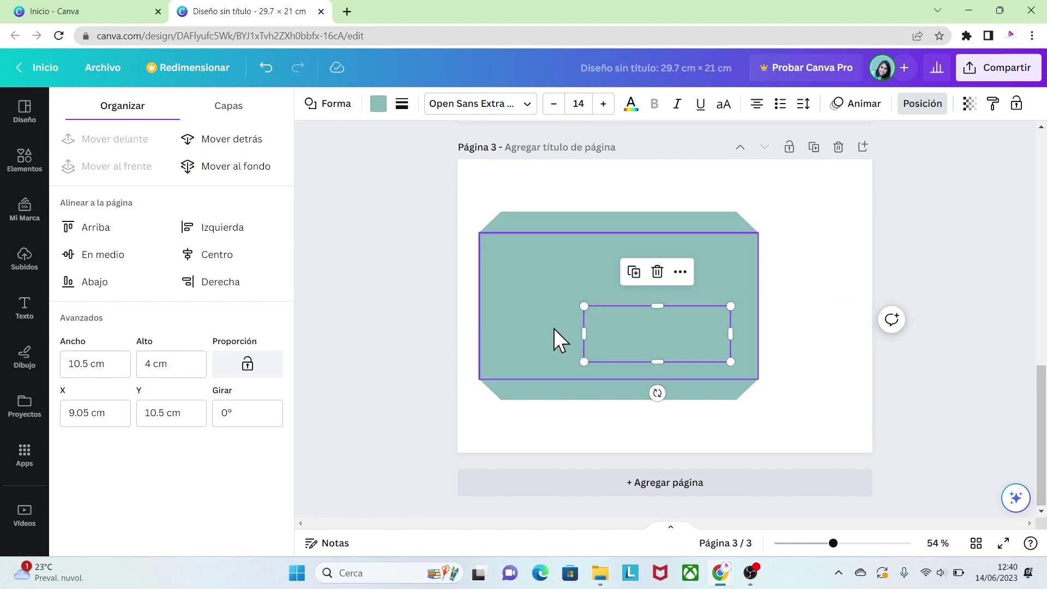
Rotate the 10.5 × 4 cm trapezoid by 90° and attach its wide side to the rectangle's right edge.
drag(613, 344, 753, 313)
drag(798, 364, 718, 310)
drag(784, 325, 774, 324)
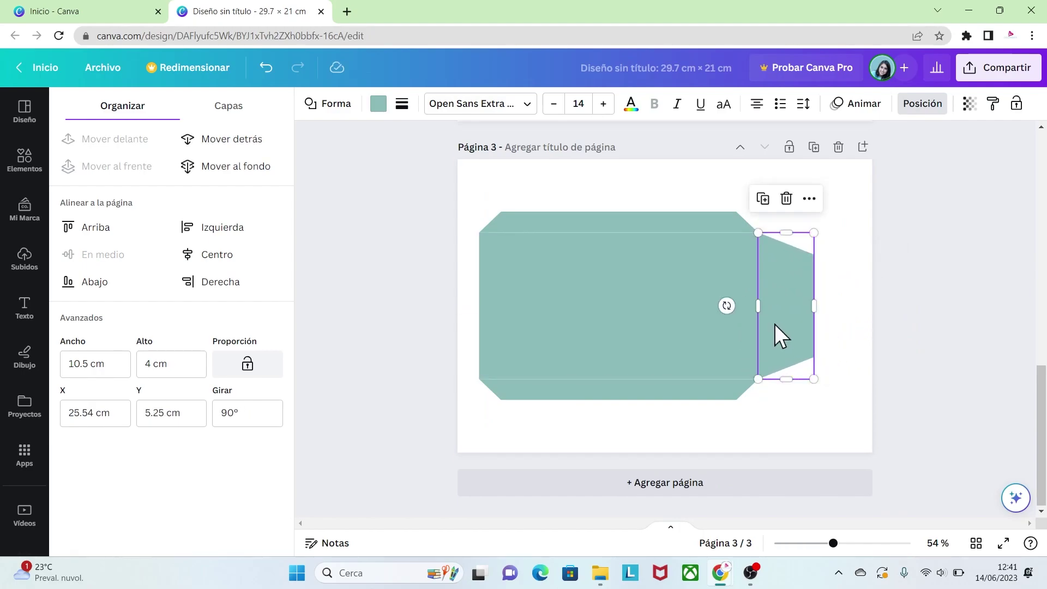
Select the rectangle and all three trapezoid flaps together and shift them slightly right toward the page's centre.
drag(899, 418, 467, 174)
drag(617, 297, 629, 294)
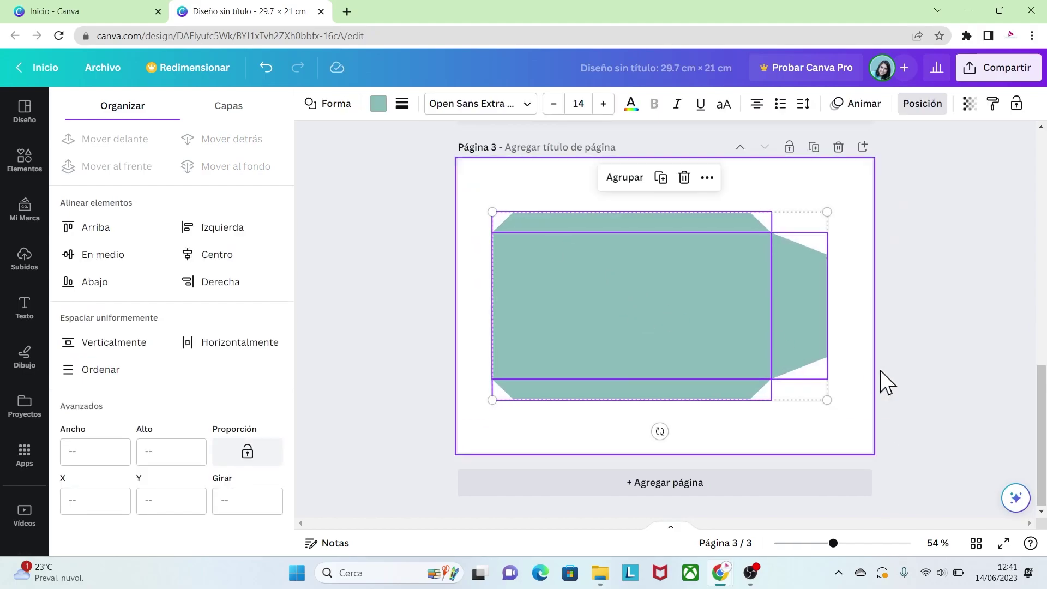
Copy the lower white dashed line from page 2 onto page 3.
click(910, 382)
click(898, 391)
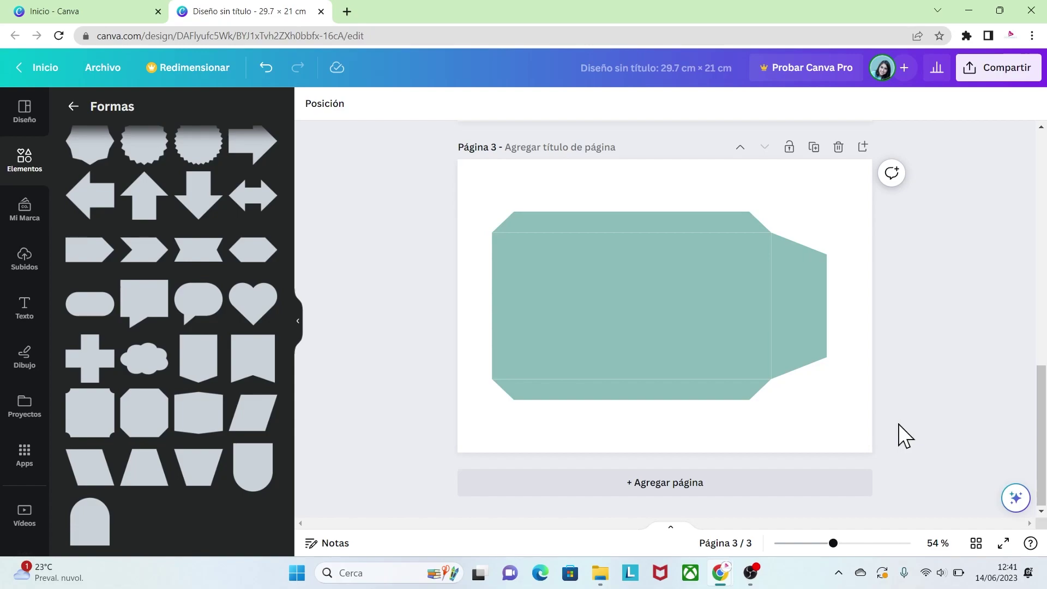
drag(1041, 408, 1045, 276)
click(737, 423)
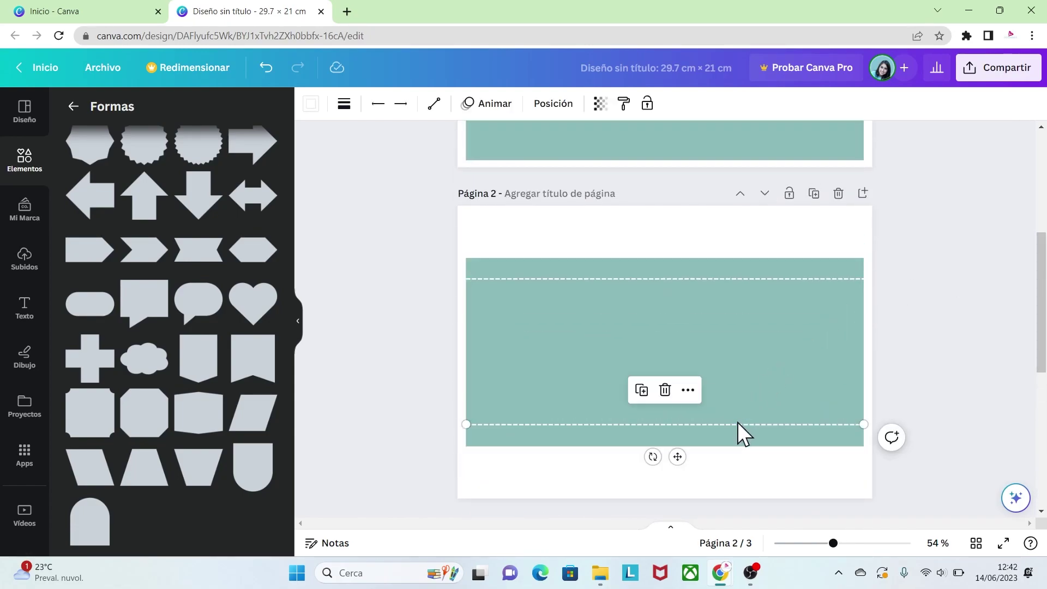
drag(1038, 314, 1036, 423)
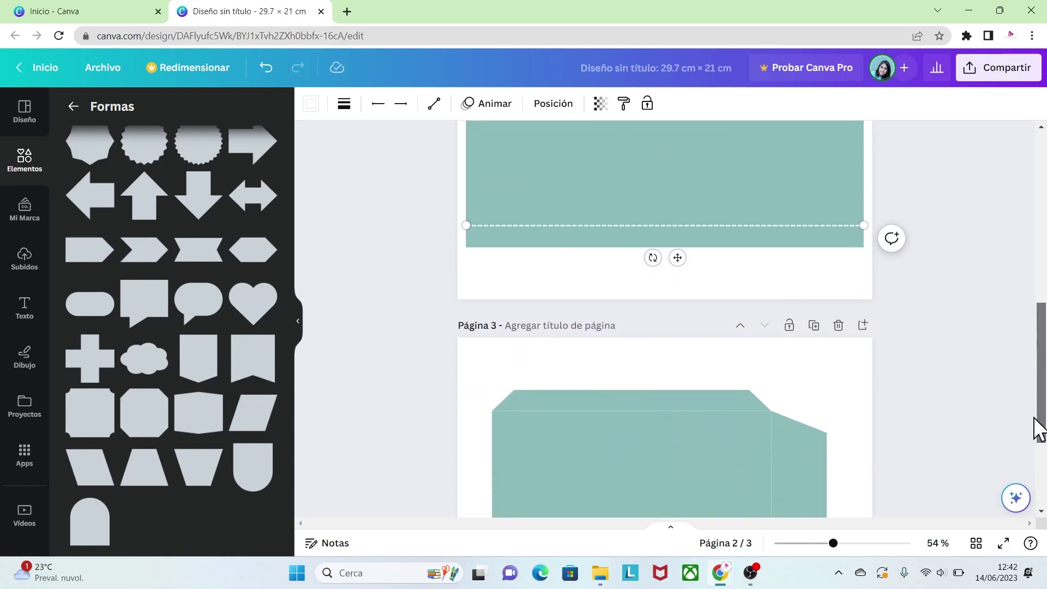
click(692, 272)
click(615, 433)
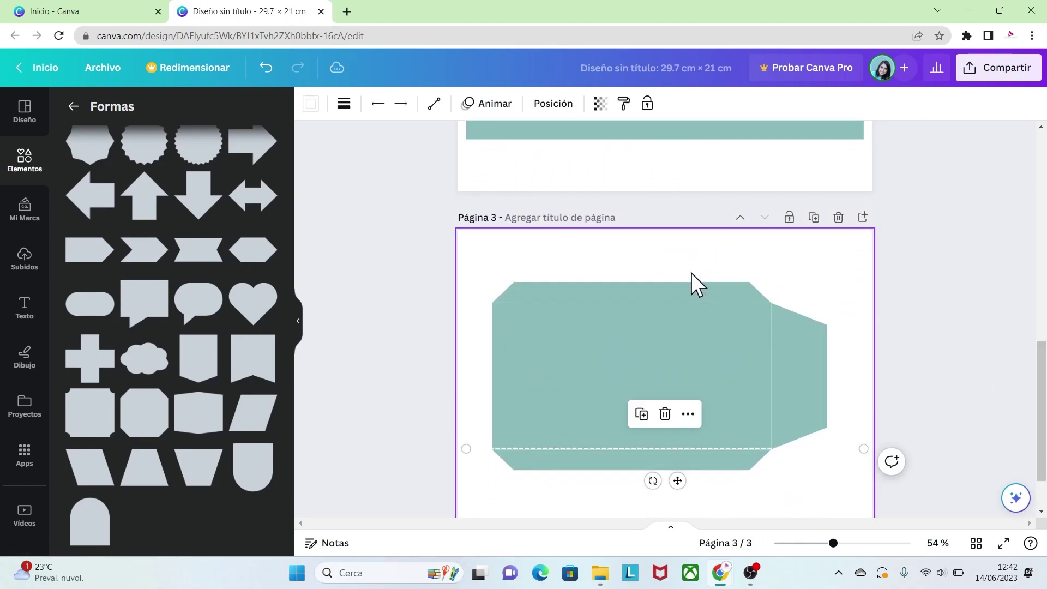
Fit the dashed line to the envelope rectangle's lower edge and place a duplicate of it along the upper edge.
drag(589, 448, 620, 446)
drag(889, 448, 770, 448)
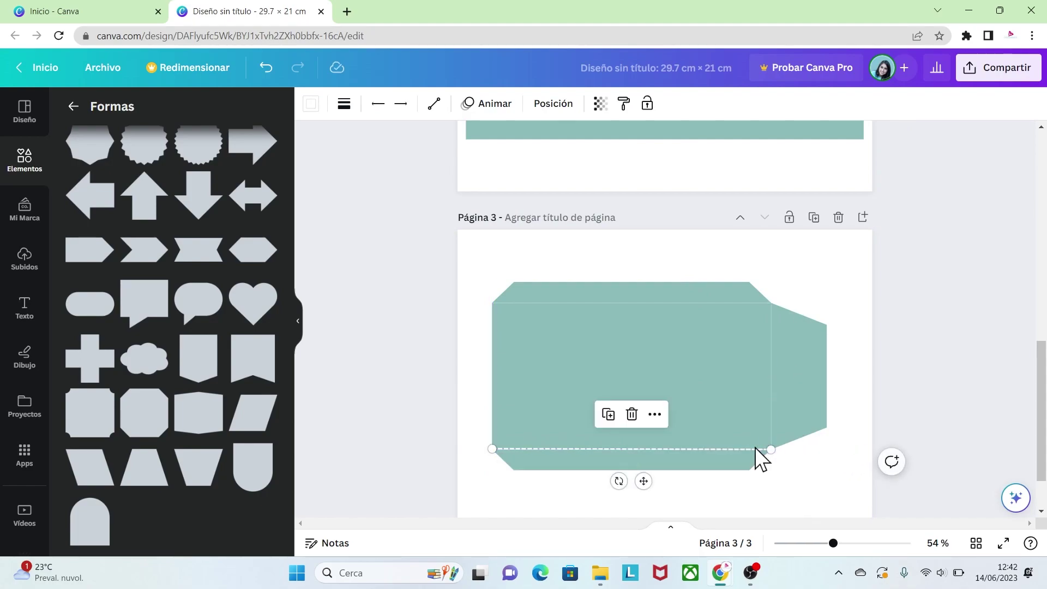
key(ctrl+d)
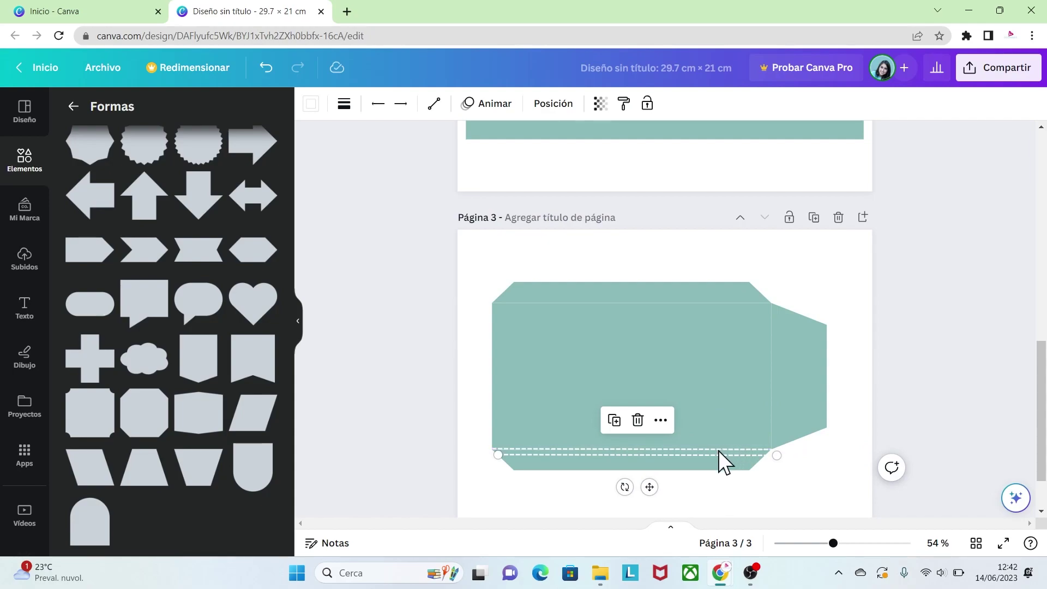
drag(714, 453, 723, 354)
Duplicate the dashed line again and fit the copy vertically along the fold between the rectangle and its side flap.
key(ctrl+d)
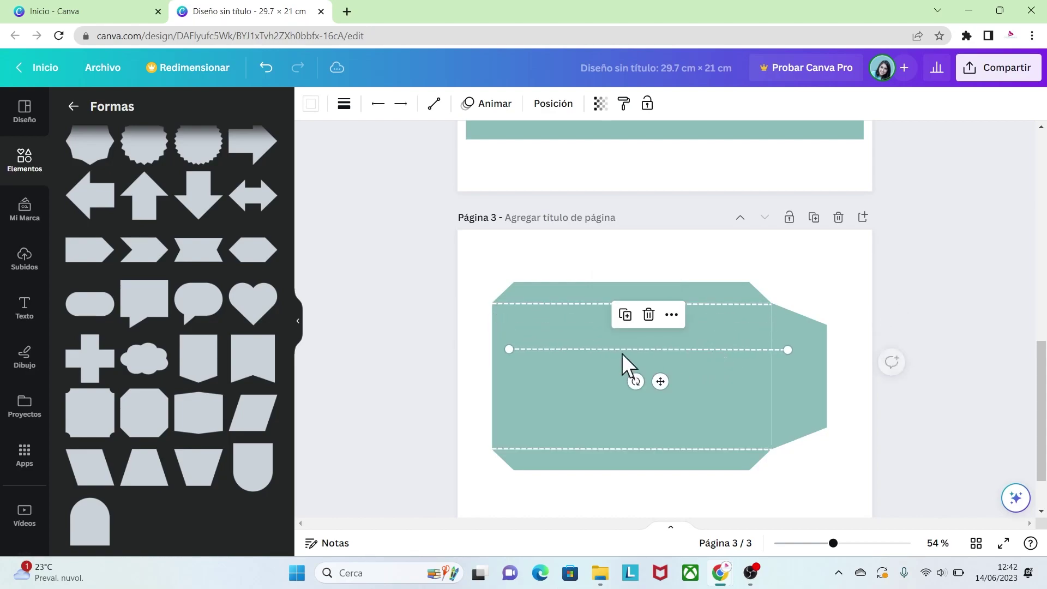
drag(522, 350, 771, 448)
click(833, 271)
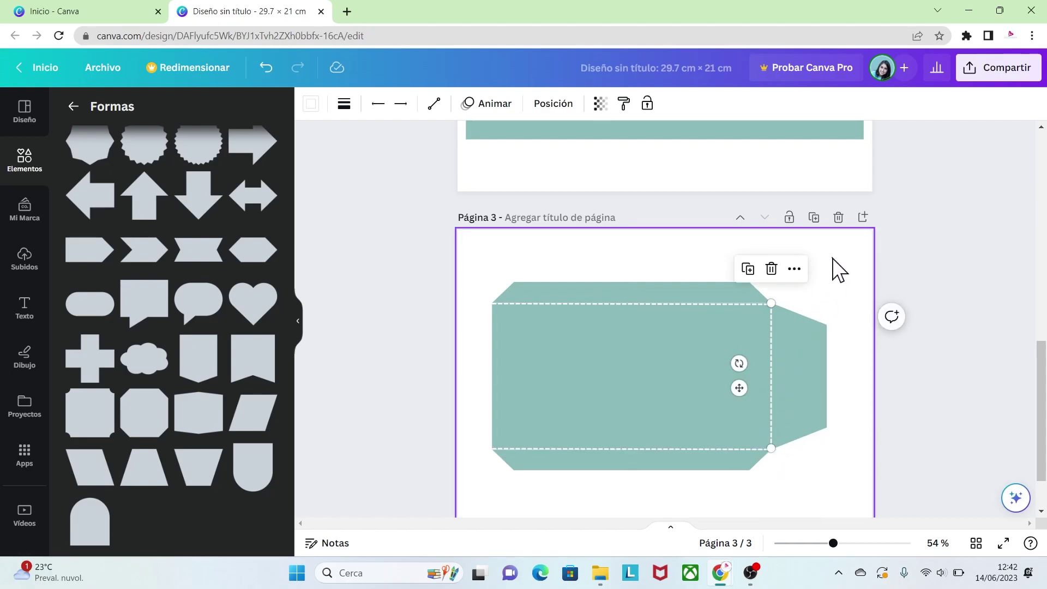
click(901, 398)
Upload the background image "fondo13_Mesa de trabajo 2.jpg" for use on page 1.
drag(1041, 435, 1044, 225)
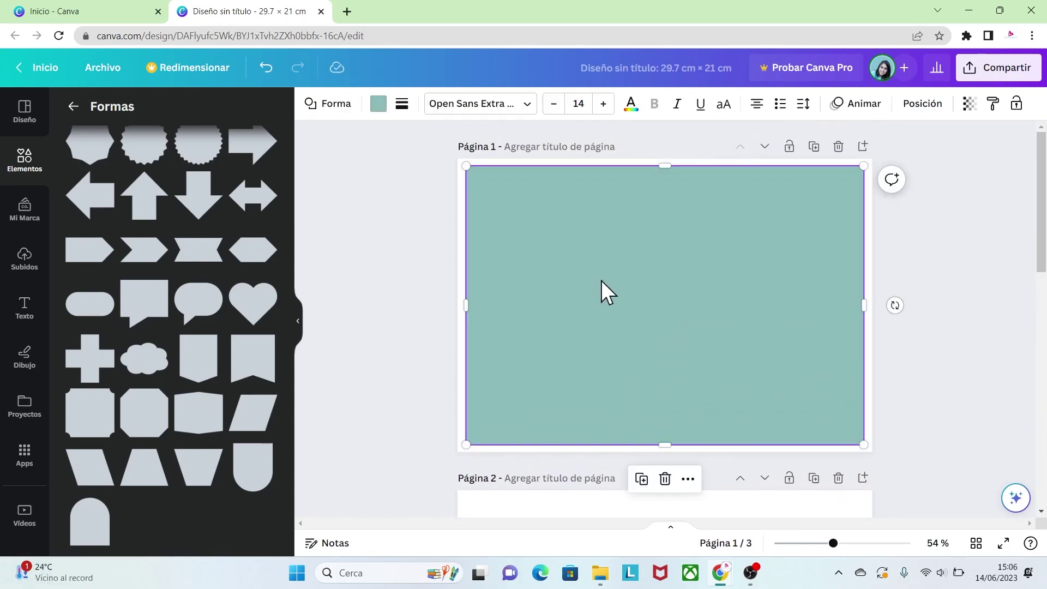
click(905, 355)
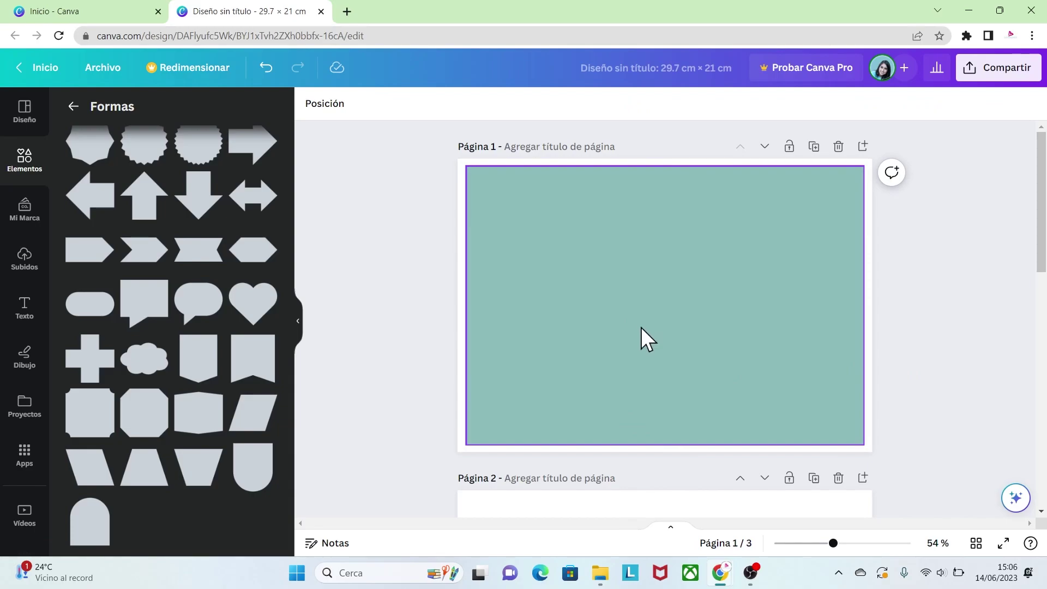
click(32, 266)
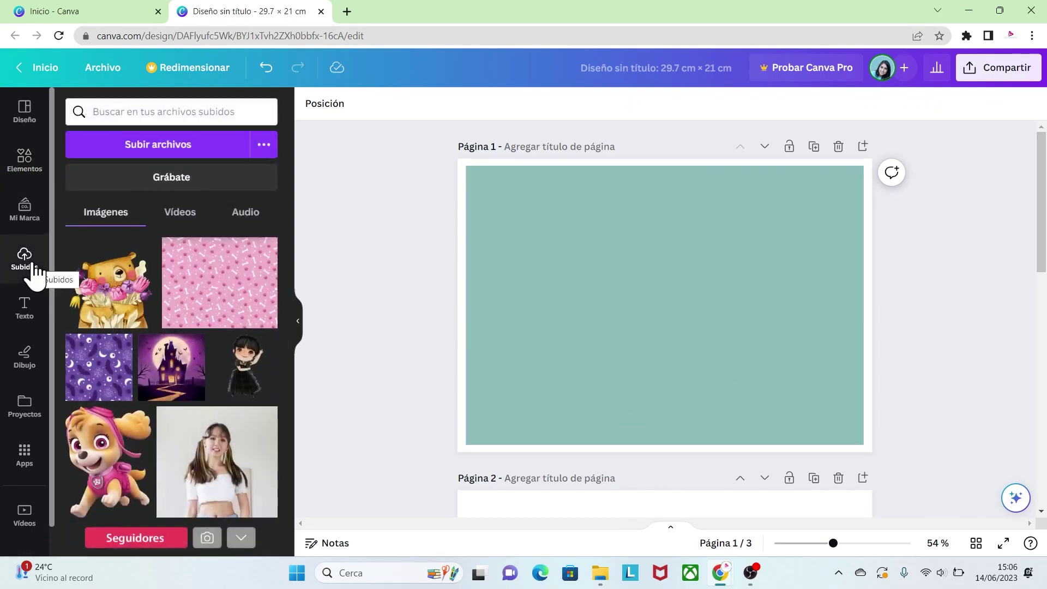
click(174, 146)
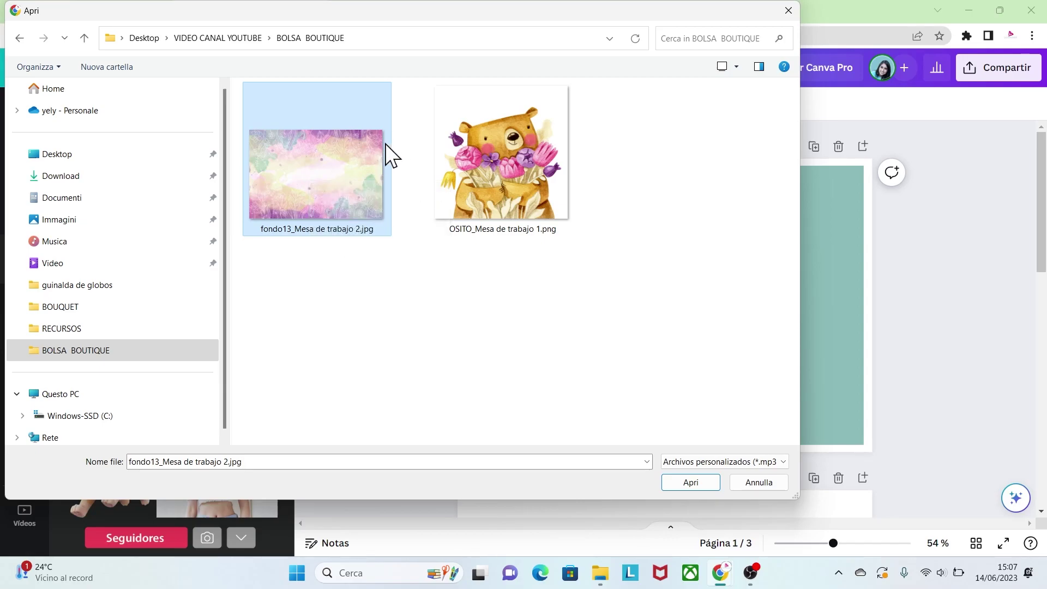
click(679, 482)
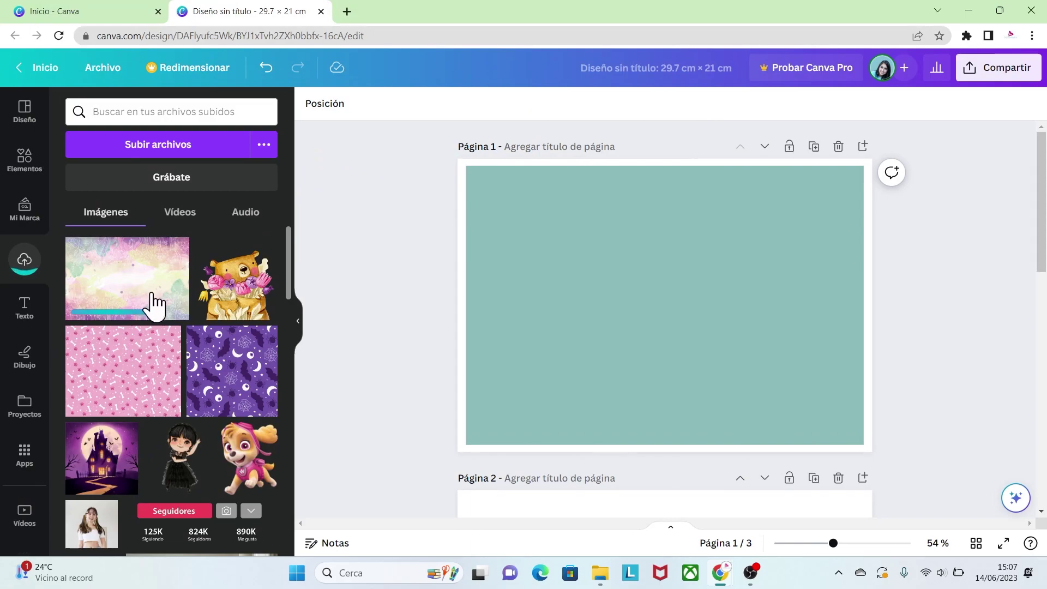
Insert the uploaded watercolour background on page 1 and resize it to cover the teal rectangle exactly.
click(140, 298)
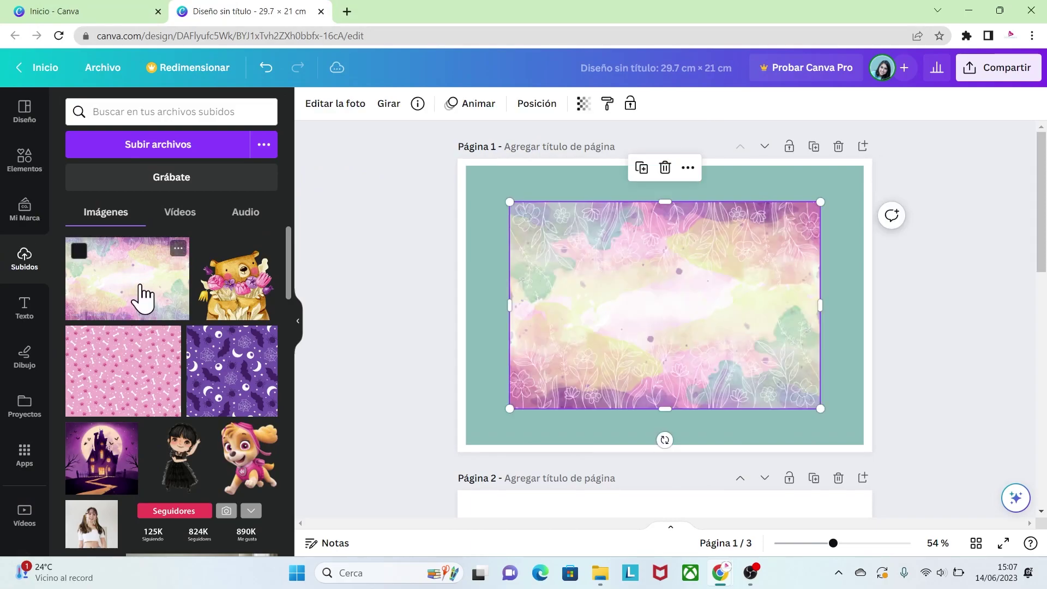
drag(556, 310, 513, 273)
drag(777, 373, 859, 435)
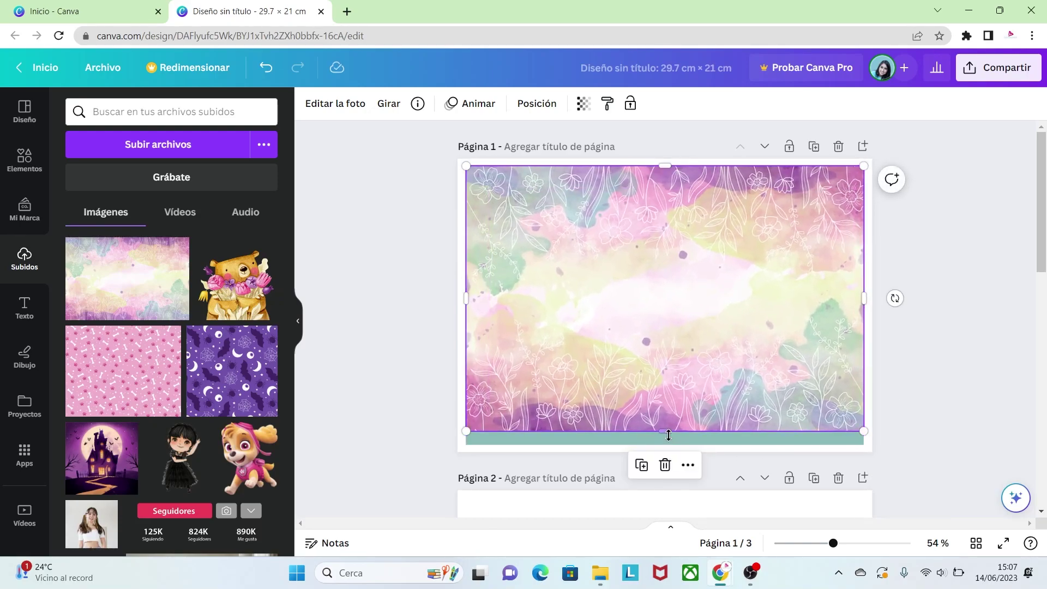
drag(671, 438, 666, 445)
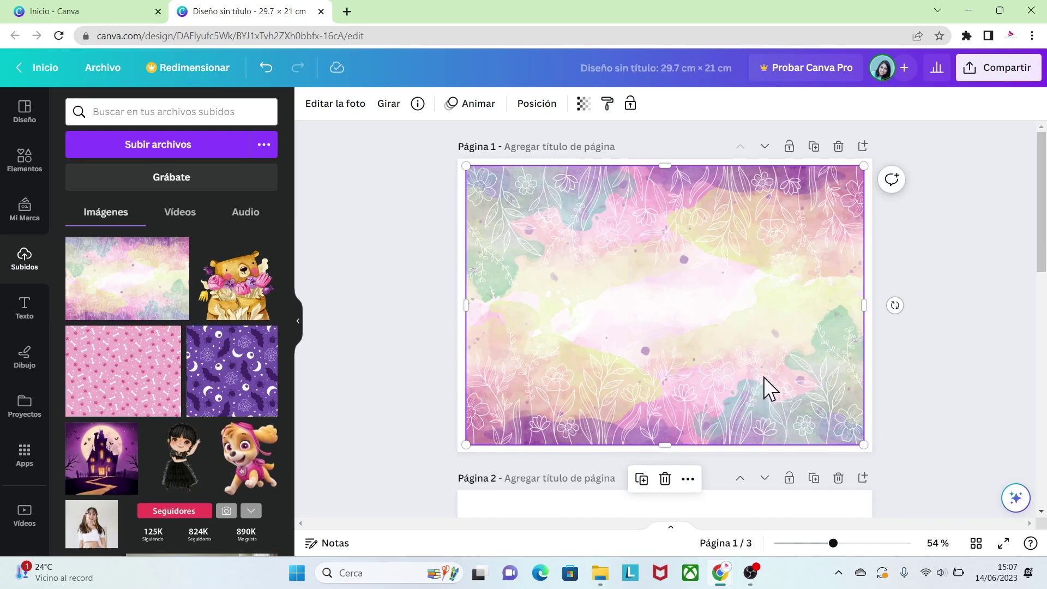
Enlarge the background photo inside its crop frame and shift it slightly left, keeping the frame's size.
double_click(728, 316)
drag(871, 439, 896, 460)
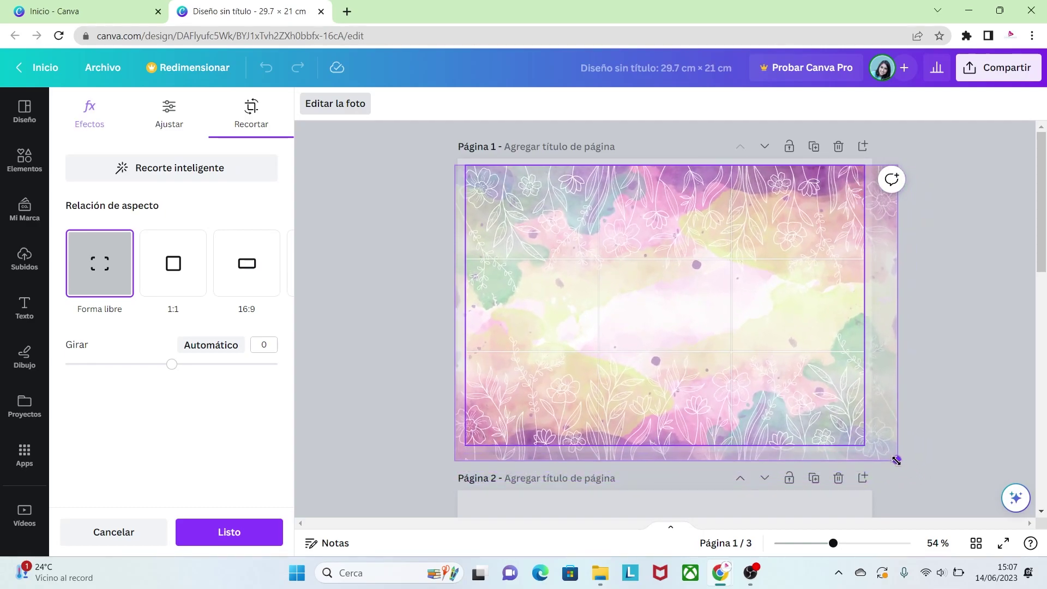
drag(779, 379, 771, 378)
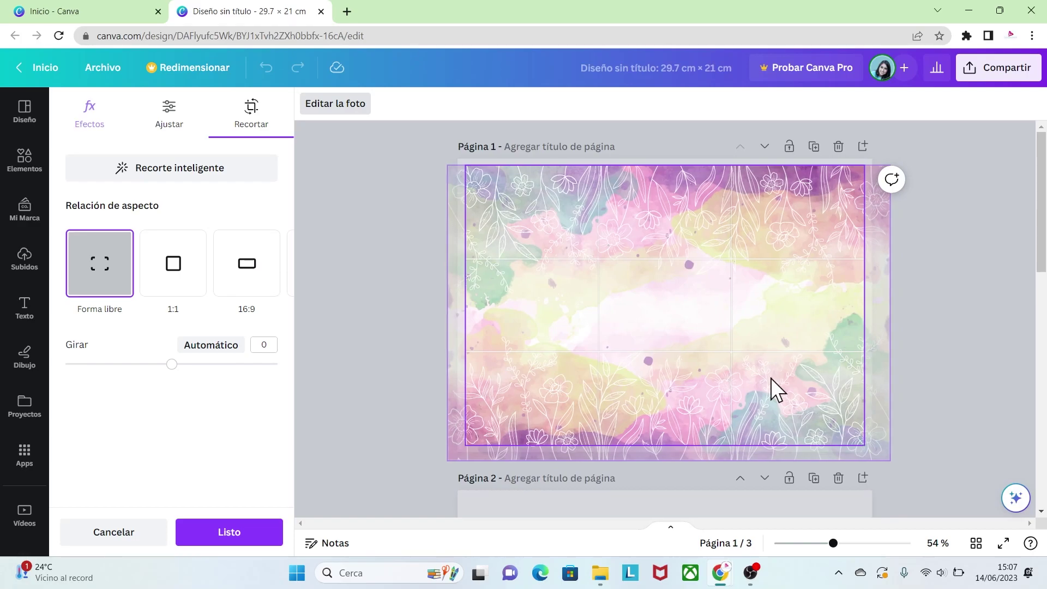
click(914, 417)
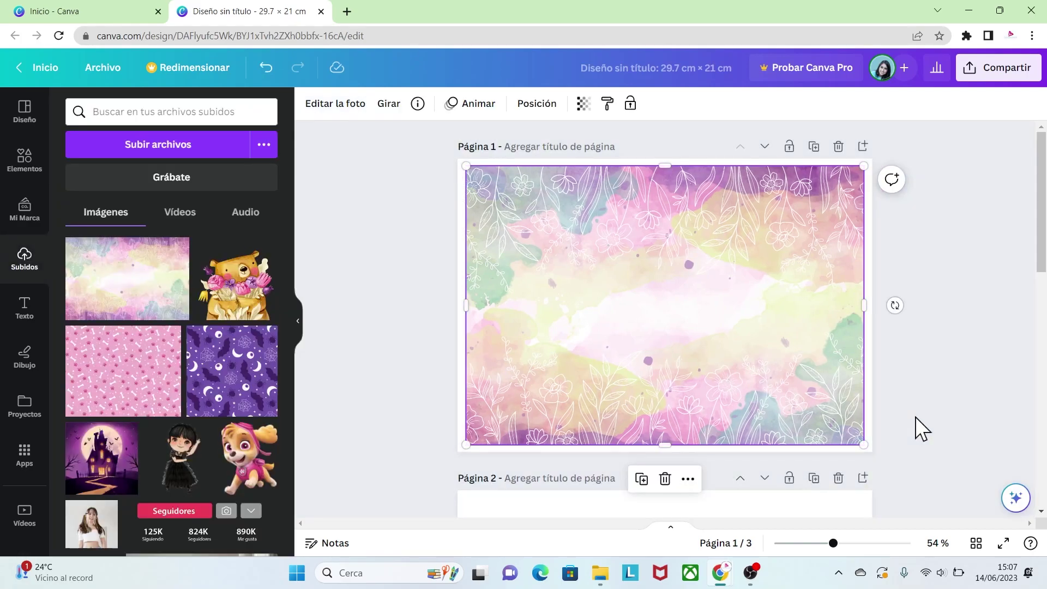
click(913, 401)
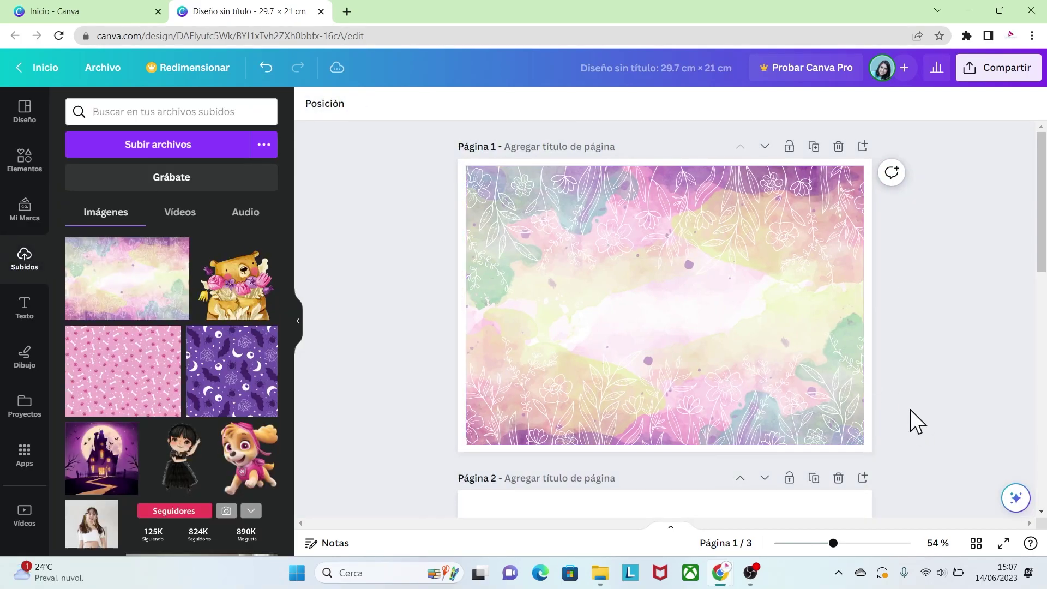
Add the bear with flowers image to page 1, shrink it and place it slightly above the page's centre.
click(238, 303)
drag(674, 340, 670, 321)
drag(763, 390, 725, 345)
drag(699, 312, 703, 316)
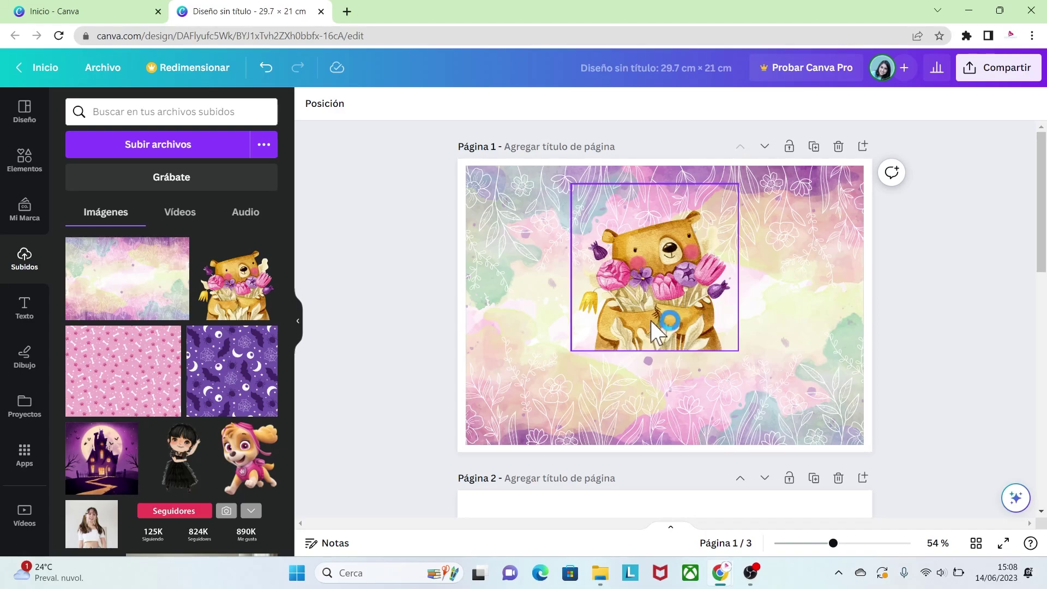
Insert the recently used "Thank you!" font combination on page 1.
click(24, 308)
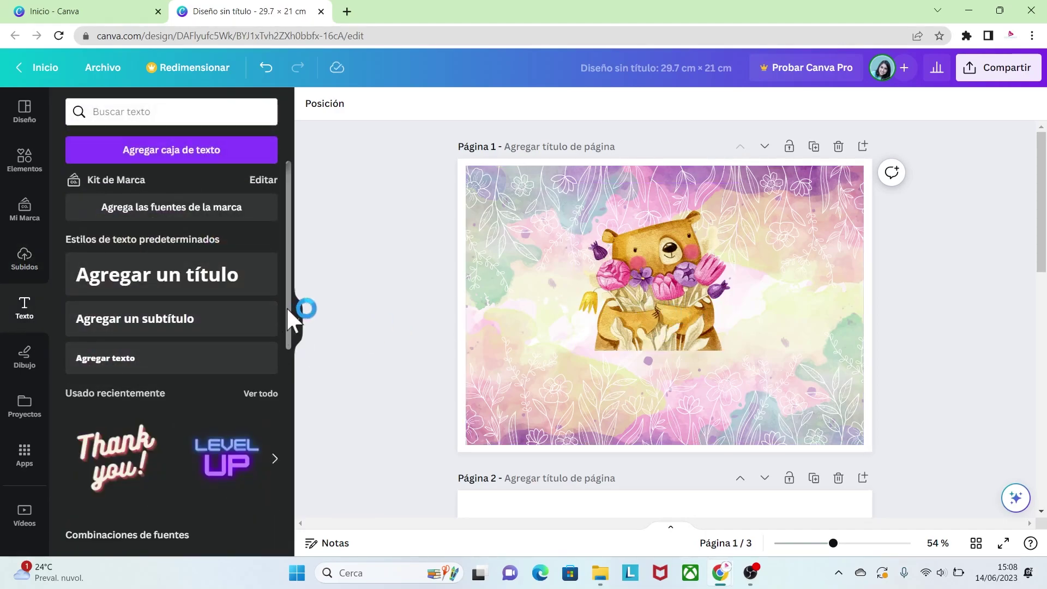
drag(287, 310, 297, 366)
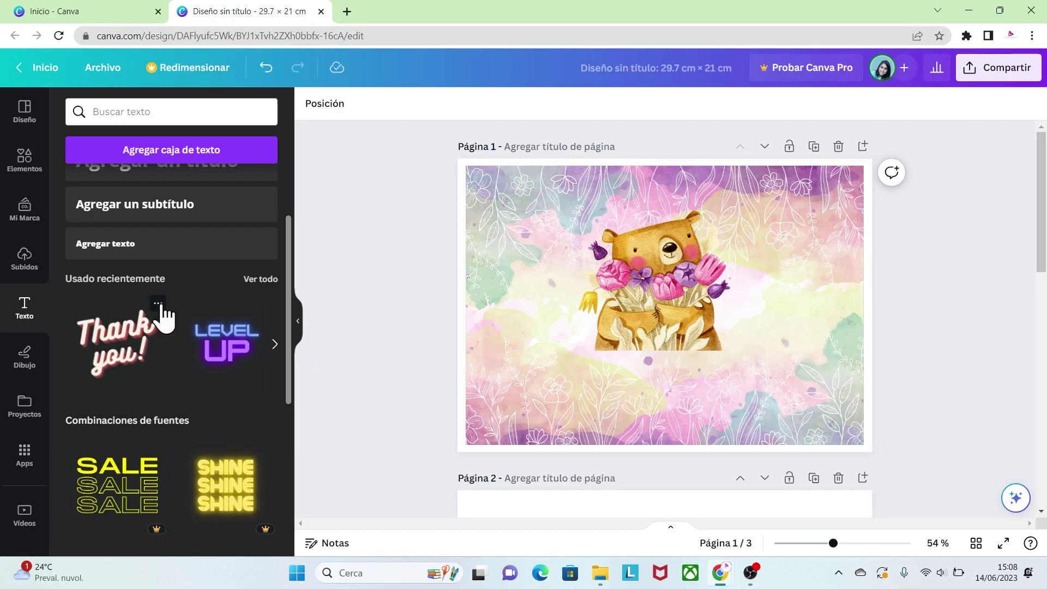
click(158, 304)
click(130, 326)
click(120, 343)
drag(647, 286, 643, 292)
click(629, 154)
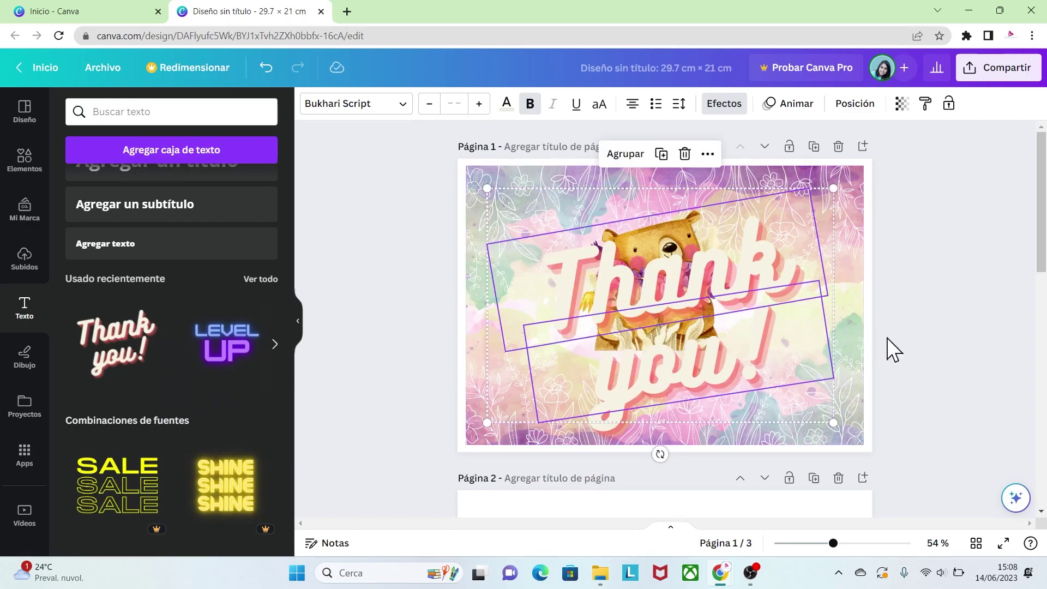
click(887, 350)
Remove the "you!" line and shrink "Thank" to font size 101, placing it over the bear's lower body.
click(701, 337)
click(678, 262)
drag(675, 284, 709, 346)
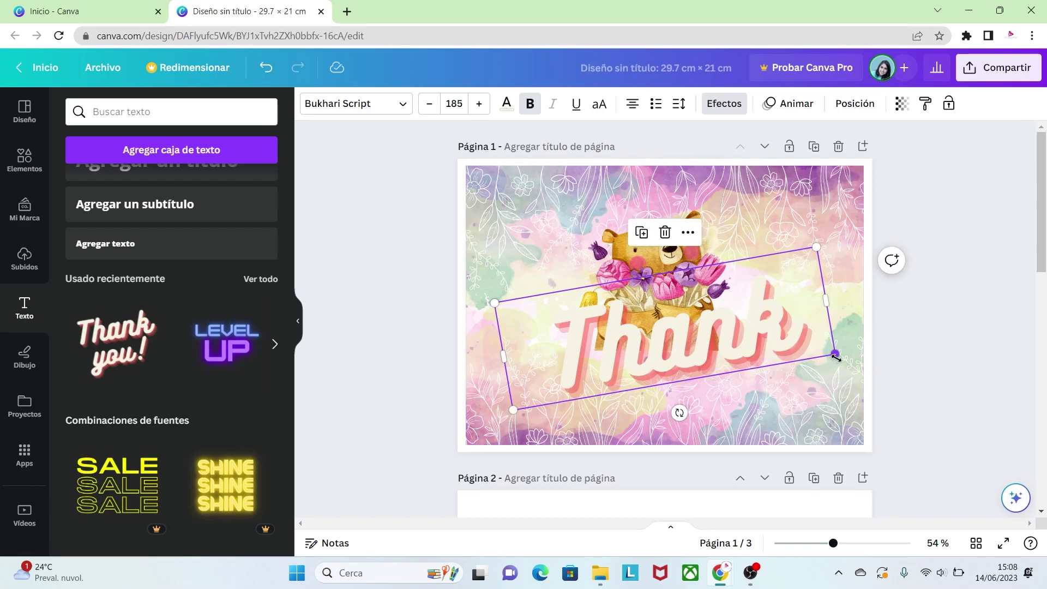
drag(834, 353, 689, 343)
drag(611, 314, 644, 329)
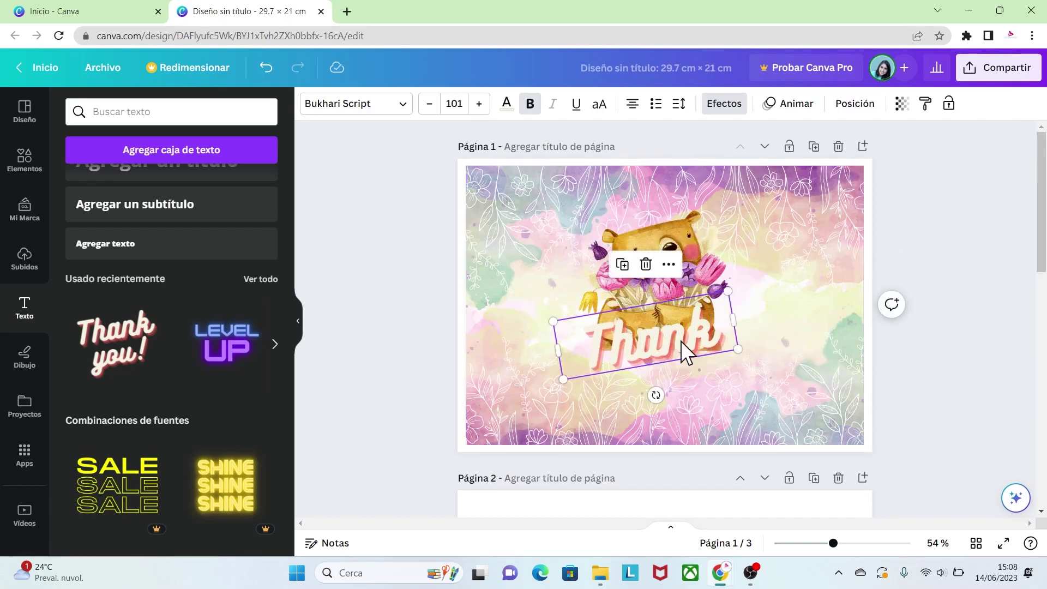
Replace the word "Thank" with "Feliz Día".
double_click(649, 348)
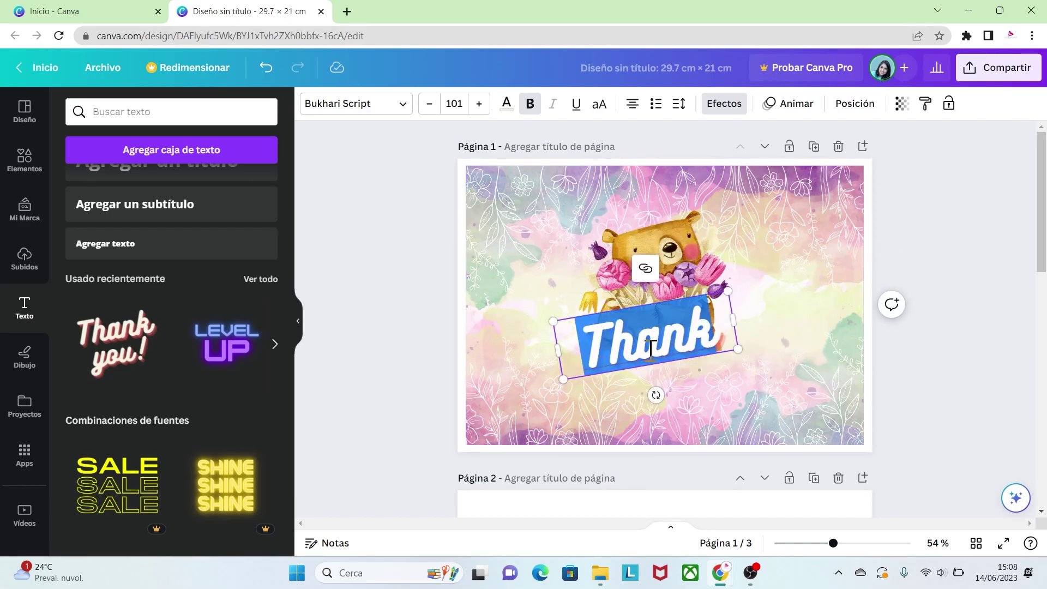
key(BackSpace)
text(Feliz)
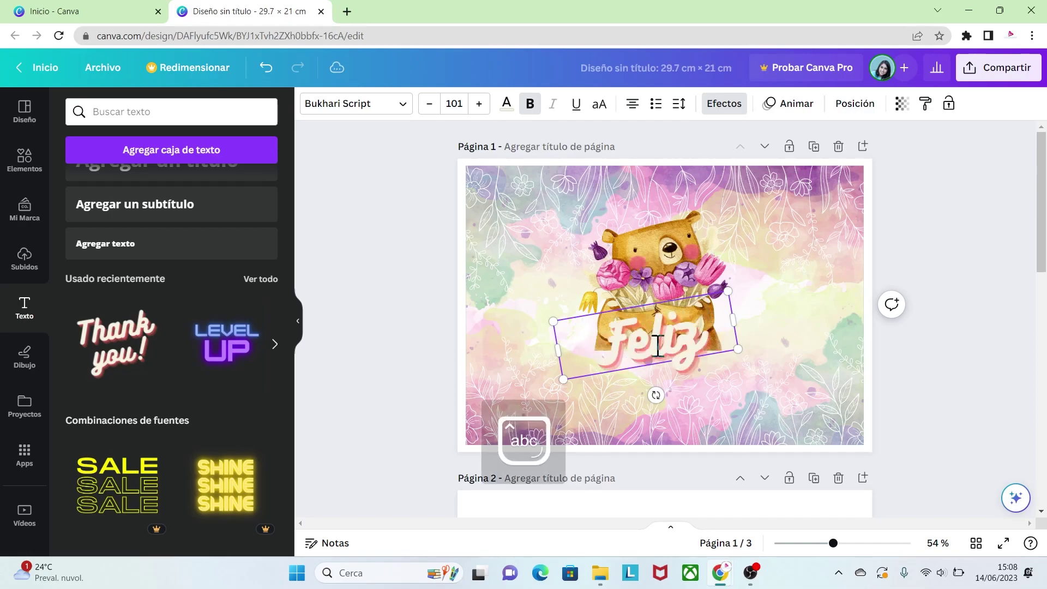
text( Día)
Recolour the whole "Feliz Día" text with the dark purple #6C296A sampled from the bear's flowers.
drag(761, 323, 577, 349)
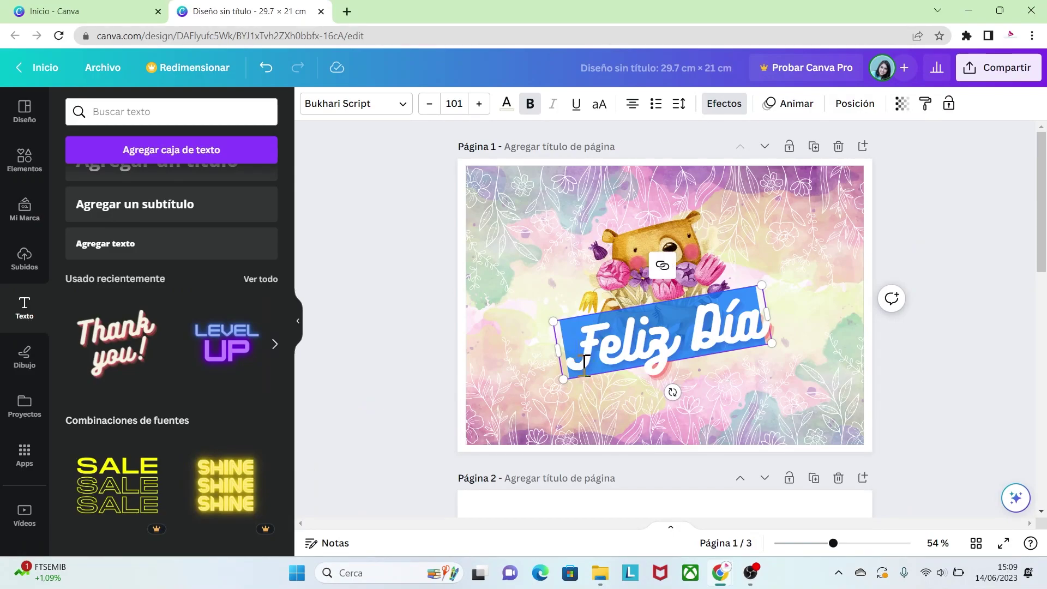
click(506, 109)
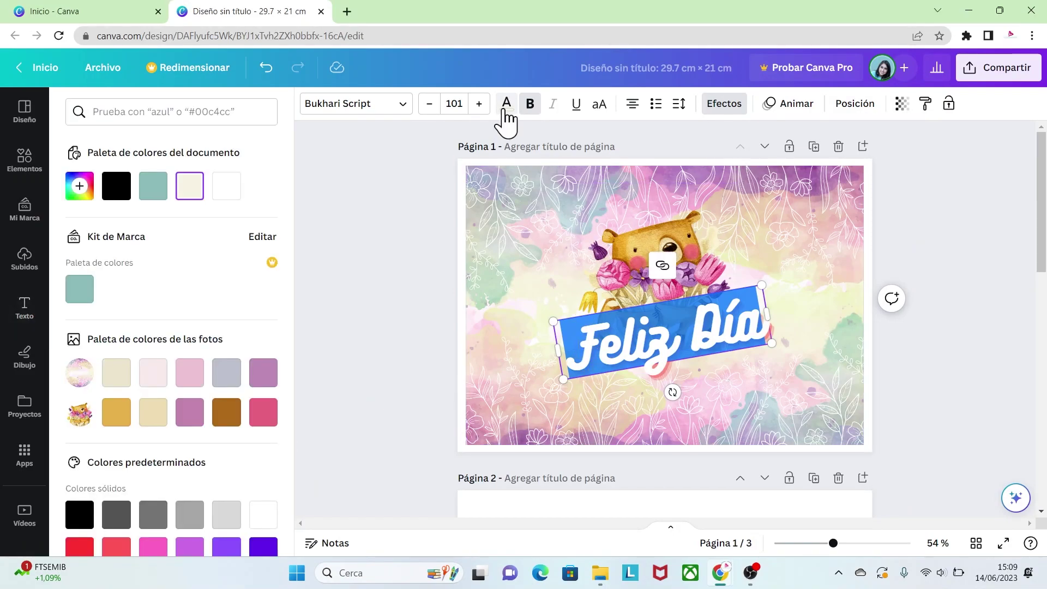
click(77, 188)
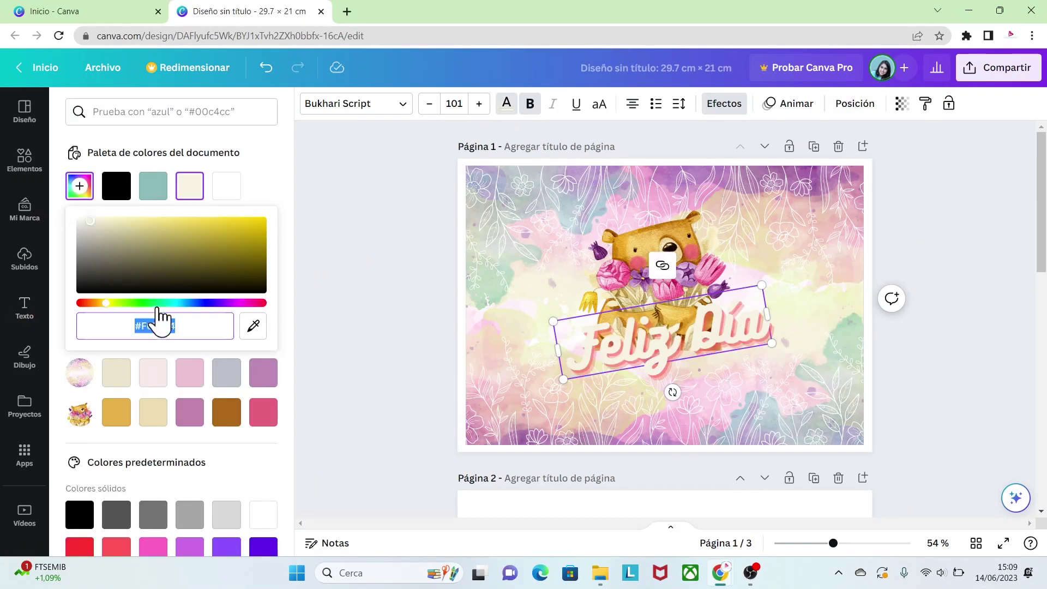
click(253, 326)
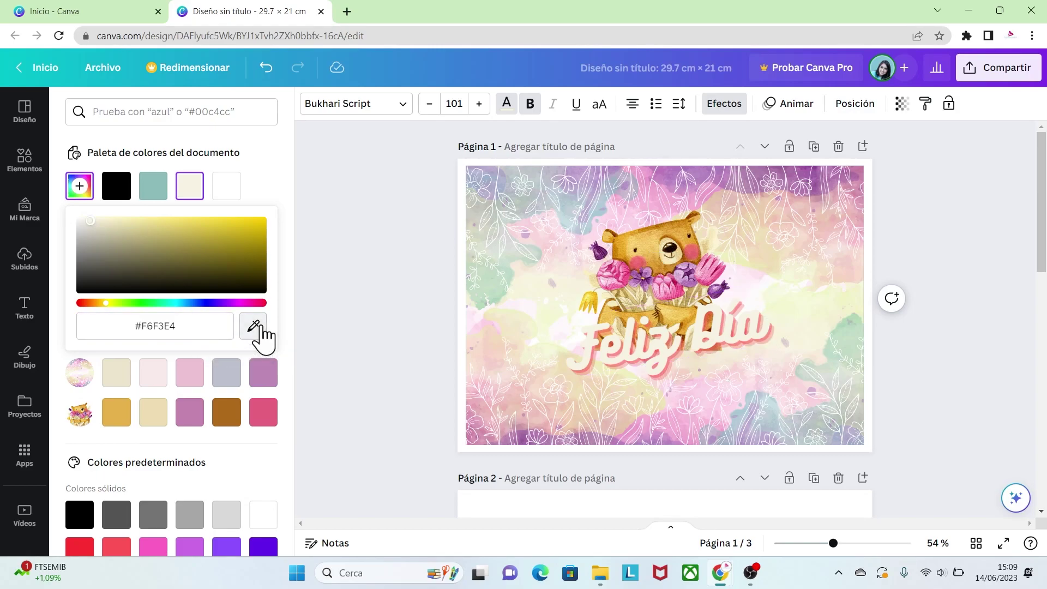
click(716, 295)
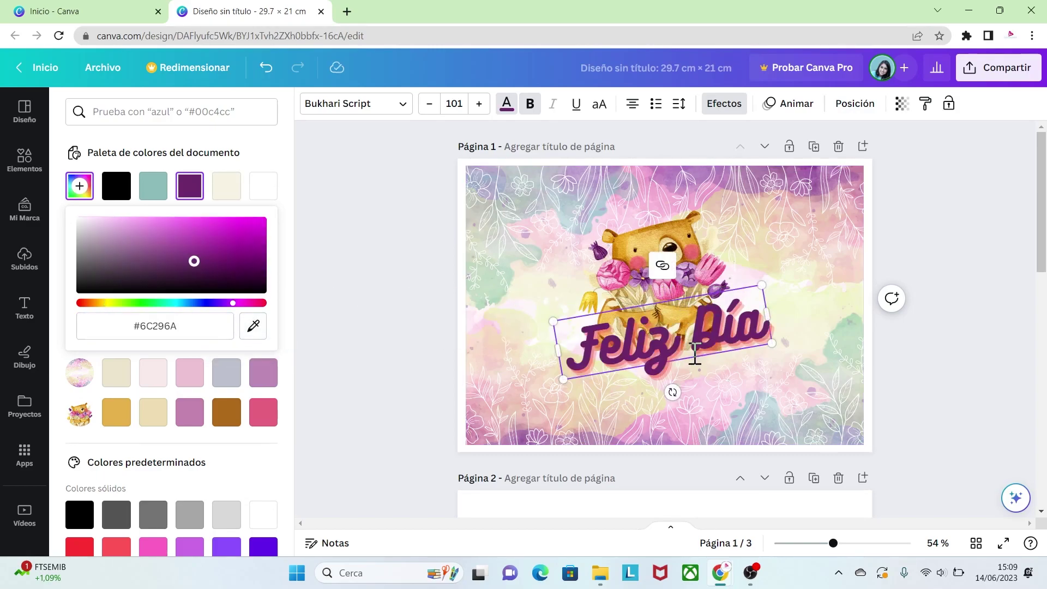
Replace the Eco effect on the "Feliz Día" text with the Contorno effect.
click(729, 108)
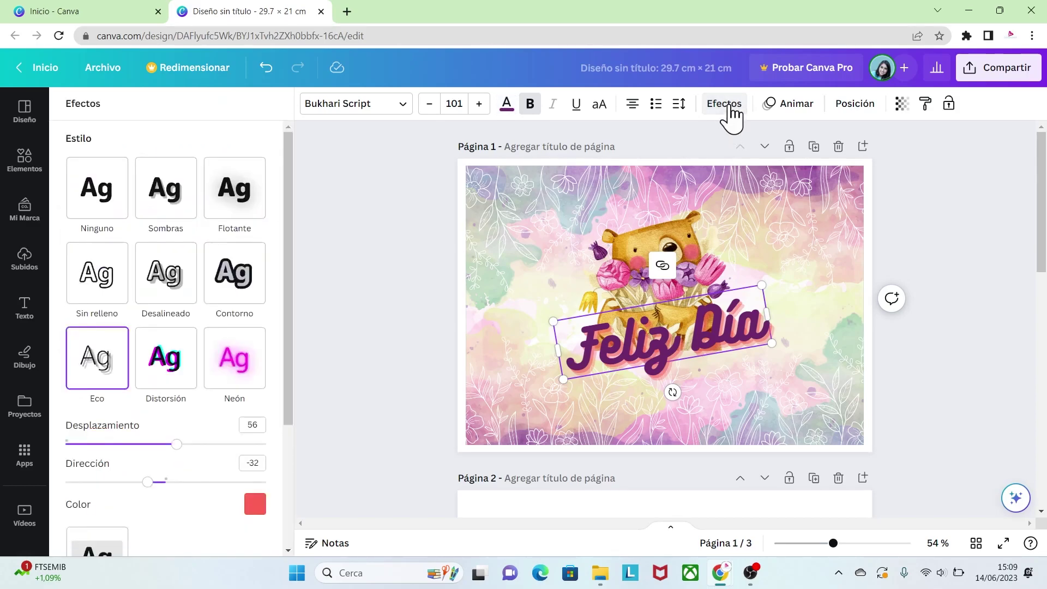
click(238, 280)
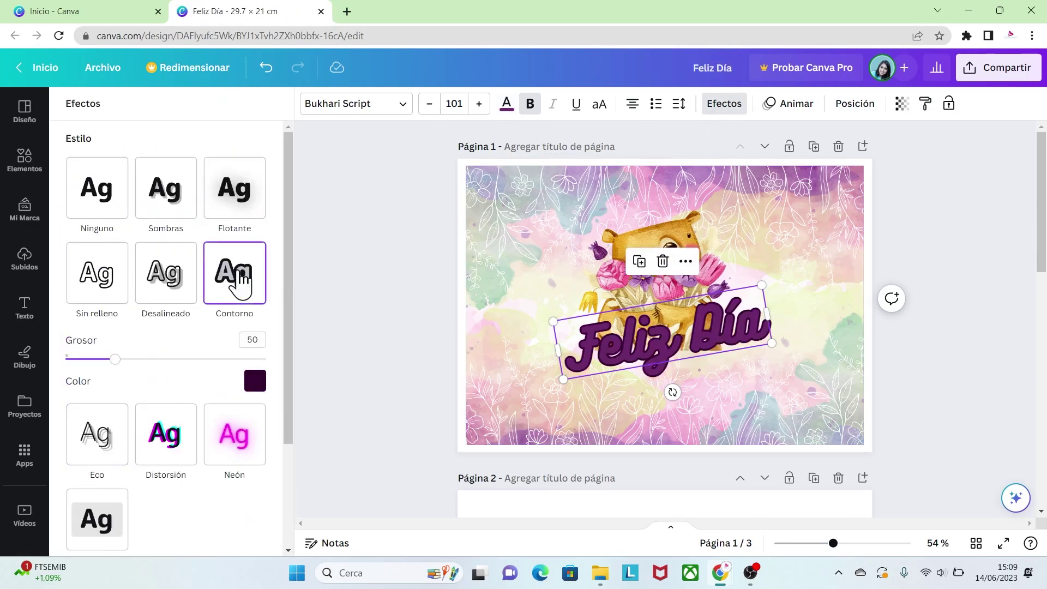
Make the outline of the "Feliz Día" text white and shrink the text to font size 80.5 over the bear's lower body.
click(254, 381)
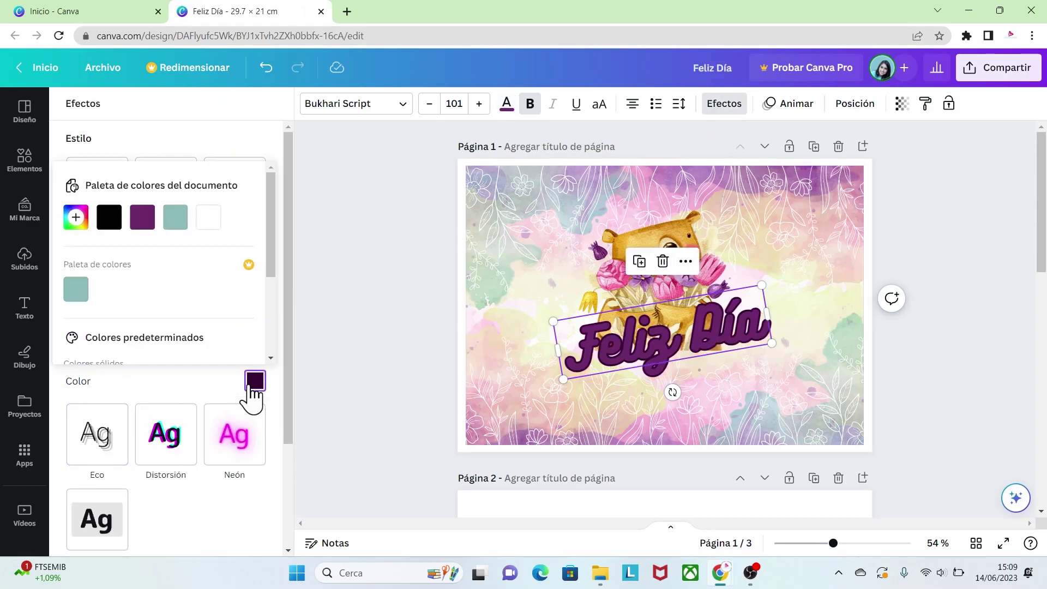
click(209, 221)
click(219, 392)
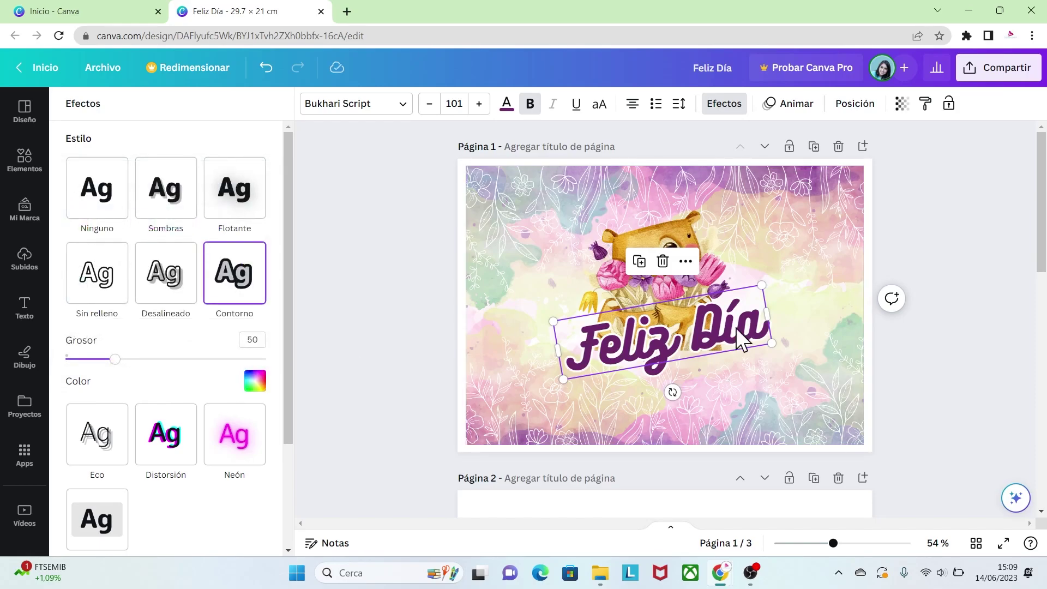
drag(768, 344, 699, 356)
Duplicate the "Feliz Día" text, change the copy to "Mamita" and place it directly below the original.
key(ctrl+d)
double_click(742, 361)
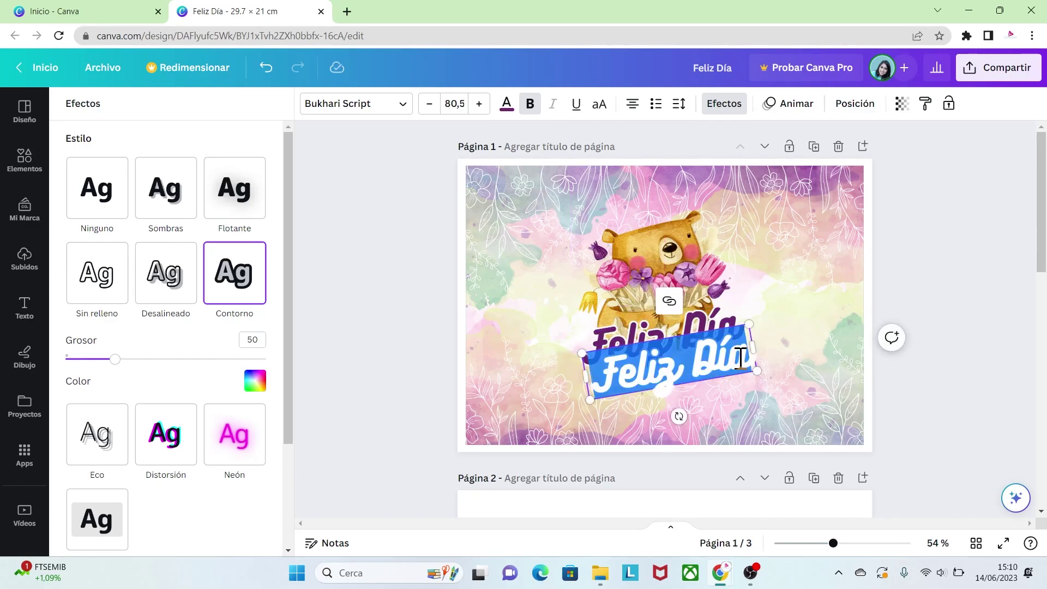
key(BackSpace)
text(Ma)
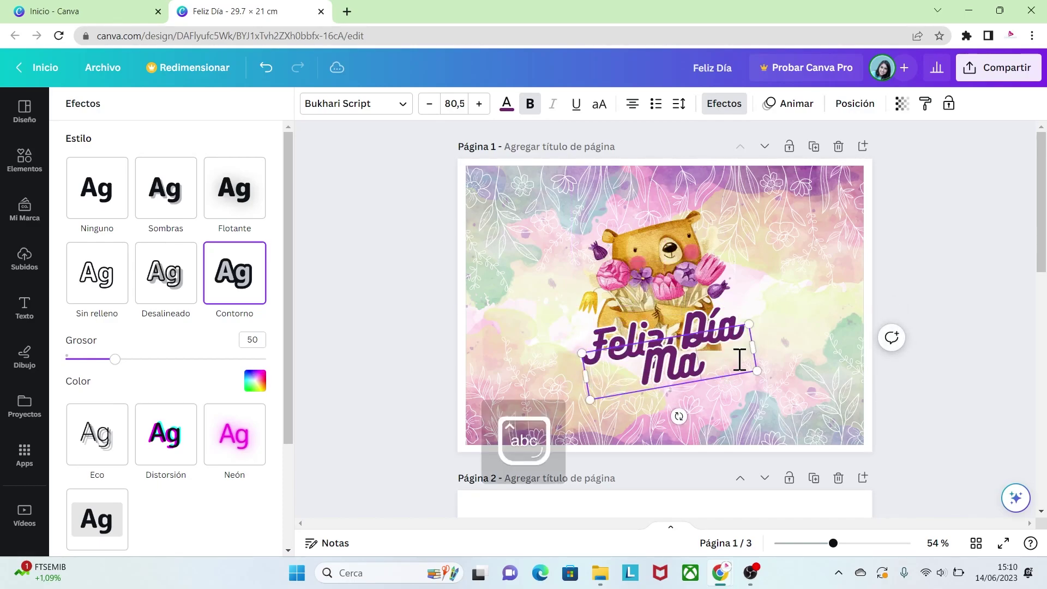
text(mita)
drag(757, 373, 746, 369)
click(898, 391)
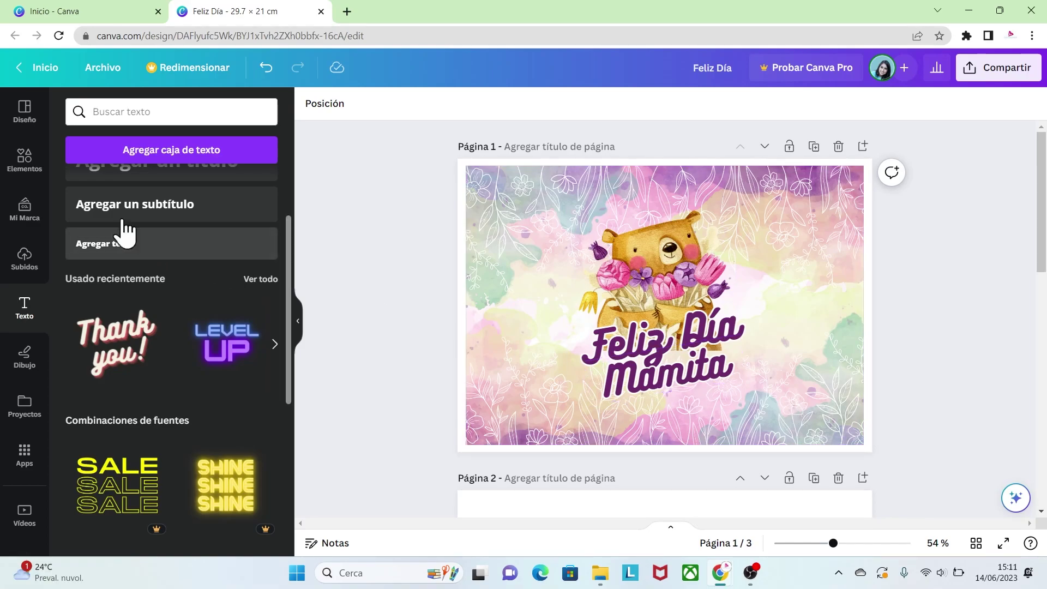
Add a square shape to page 1 and place it near the upper-left corner of the background.
click(26, 164)
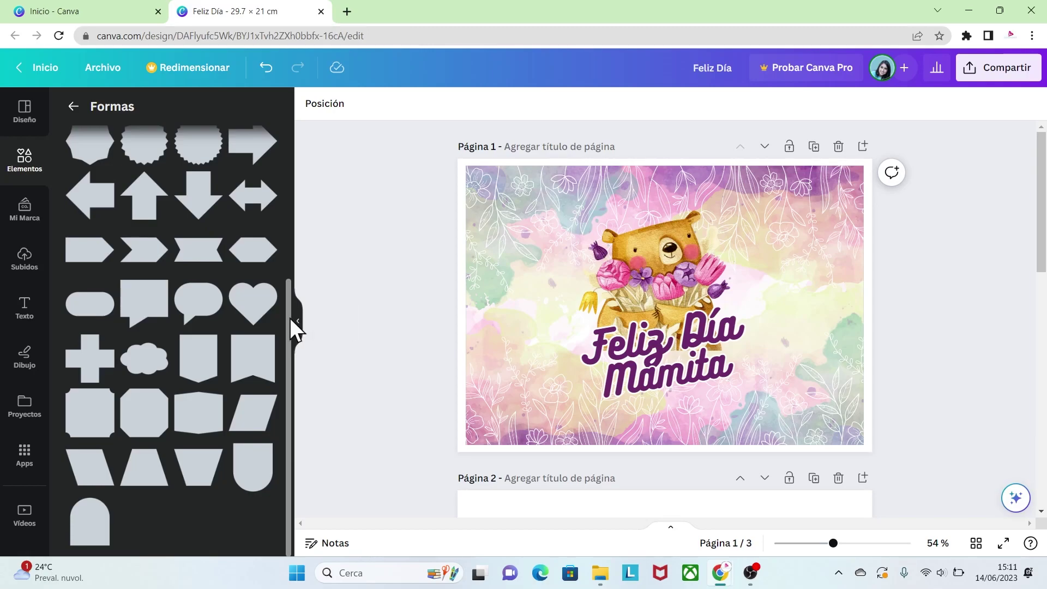
drag(290, 327, 287, 179)
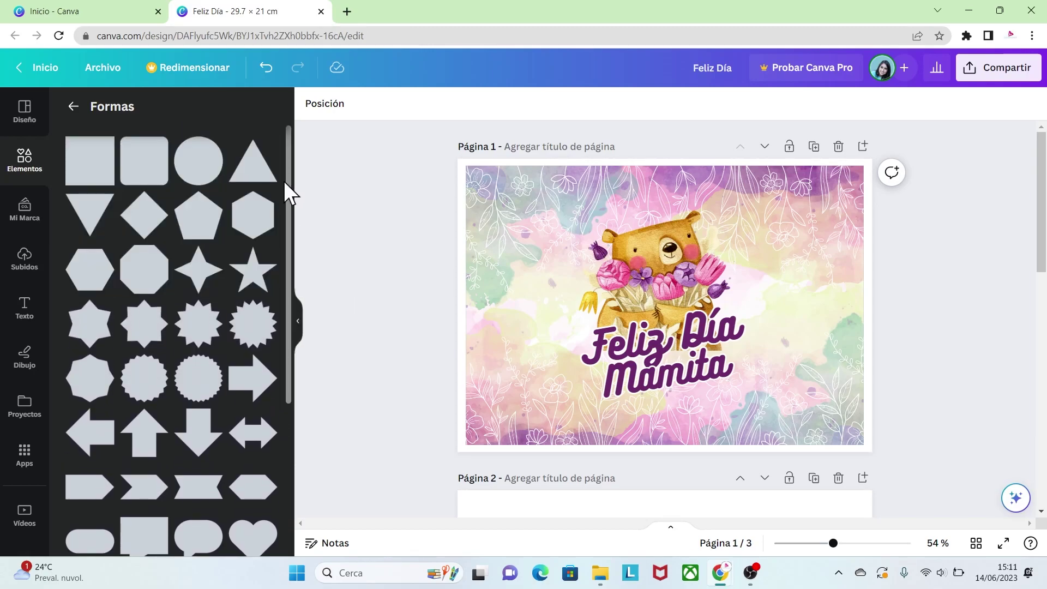
click(86, 172)
drag(651, 283, 515, 206)
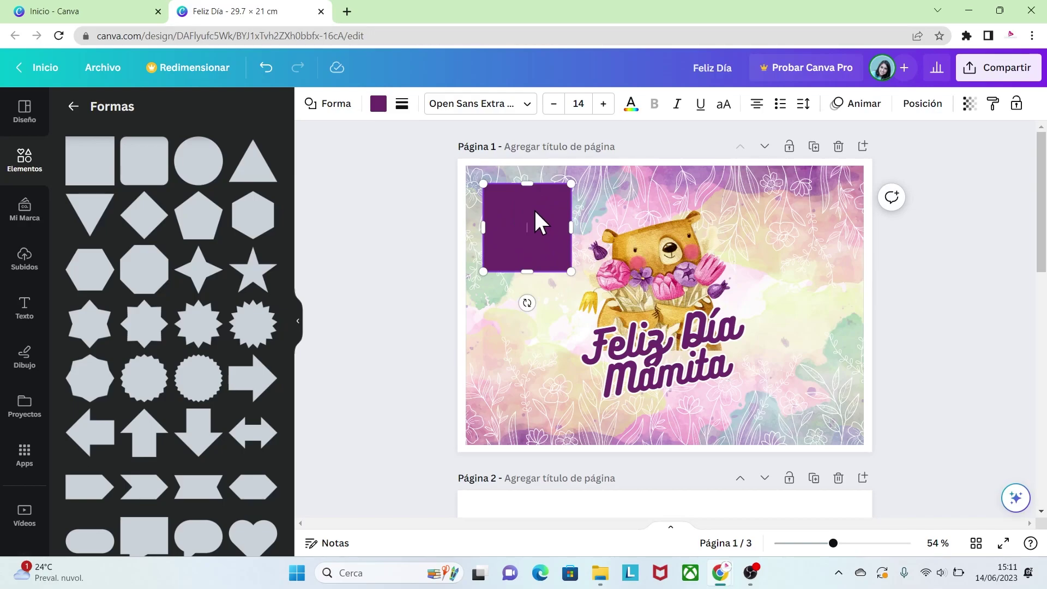
Resize the square to 8 × 2 cm and place one copy in each upper corner of the background as a guide.
click(907, 107)
click(113, 365)
double_click(113, 366)
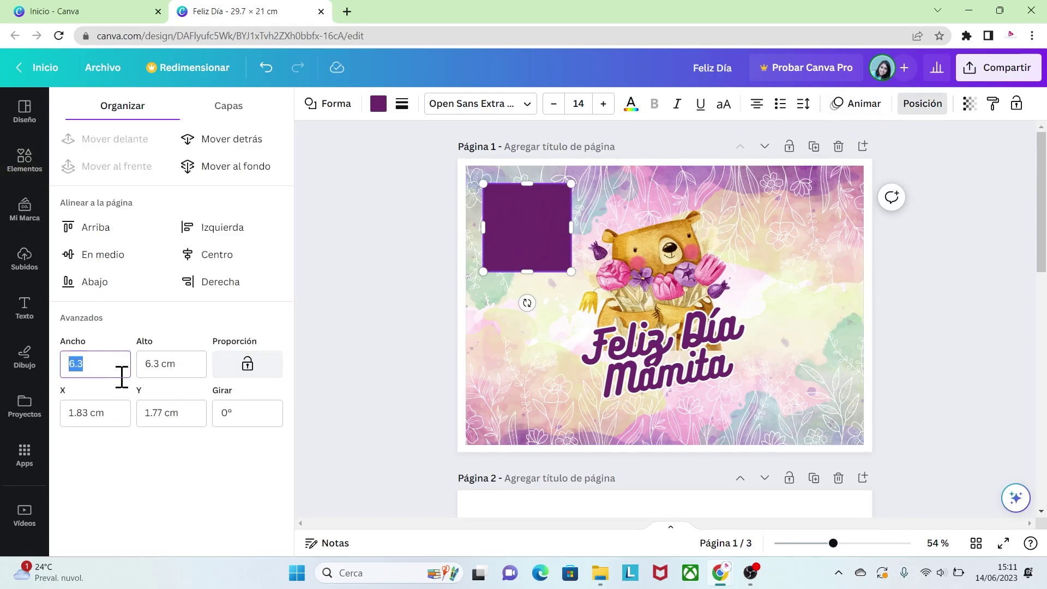
key(BackSpace)
text(8)
double_click(150, 364)
text(2)
key(Return)
drag(526, 192, 819, 179)
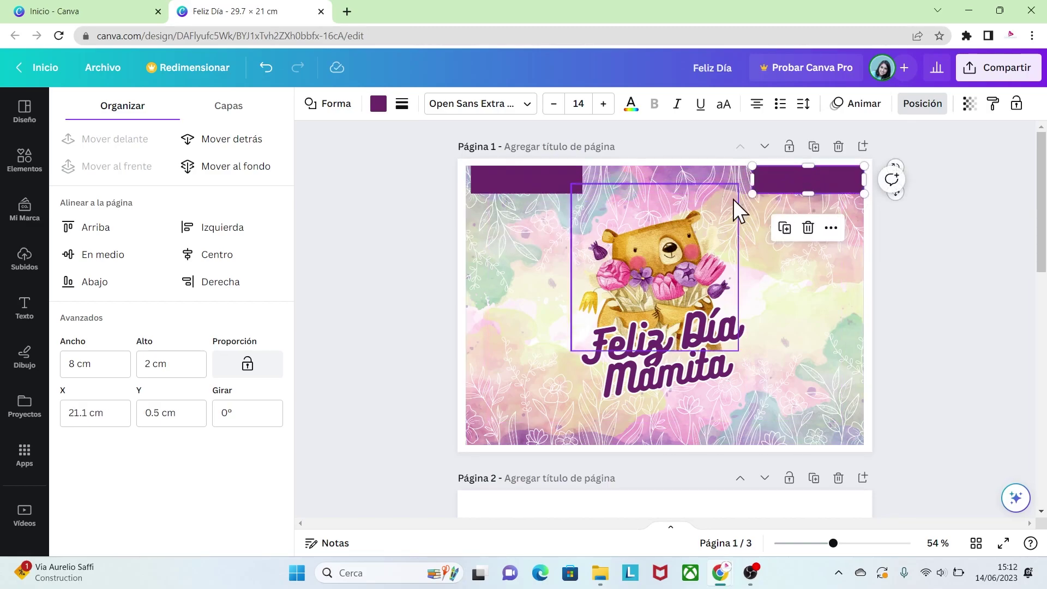
Add a circle, shrink it to hole size and centre it on the inner end of the left guide rectangle.
click(327, 103)
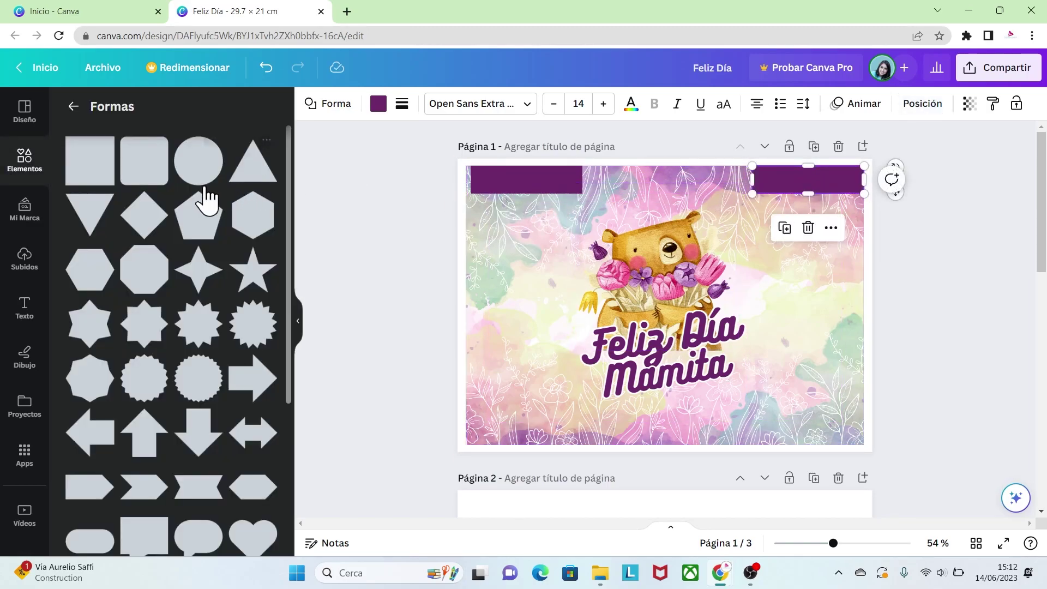
click(188, 179)
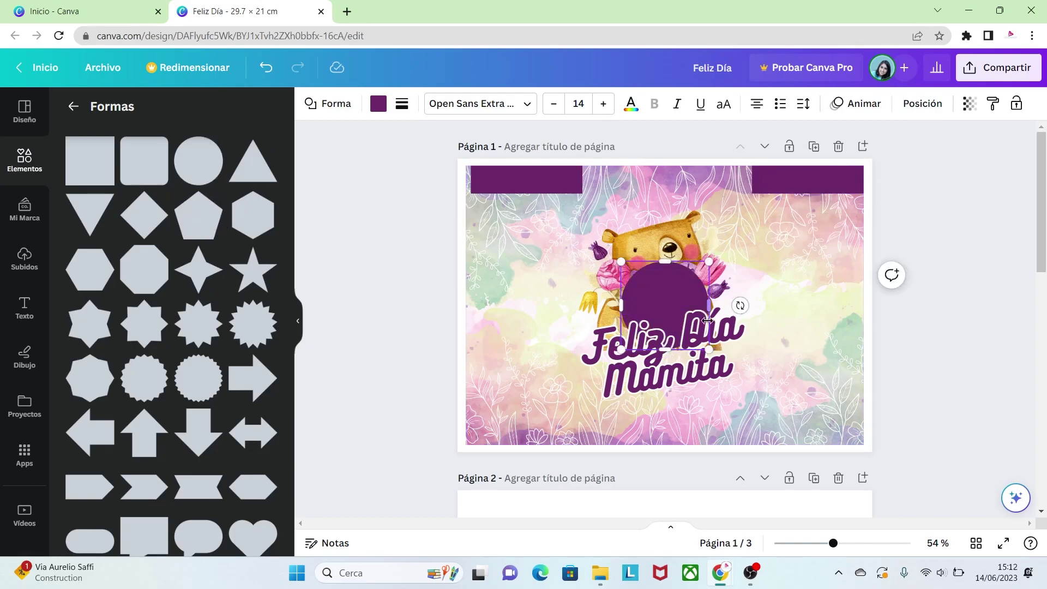
drag(662, 274, 609, 191)
drag(654, 257, 577, 178)
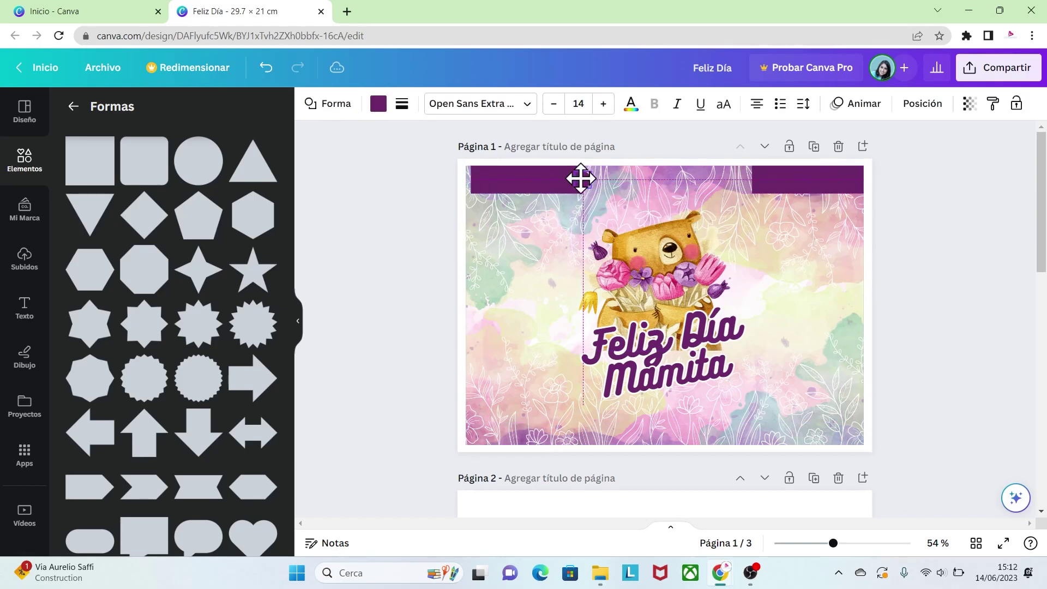
Fill the small circle with white and place a copy on the inner end of the right guide rectangle.
click(378, 104)
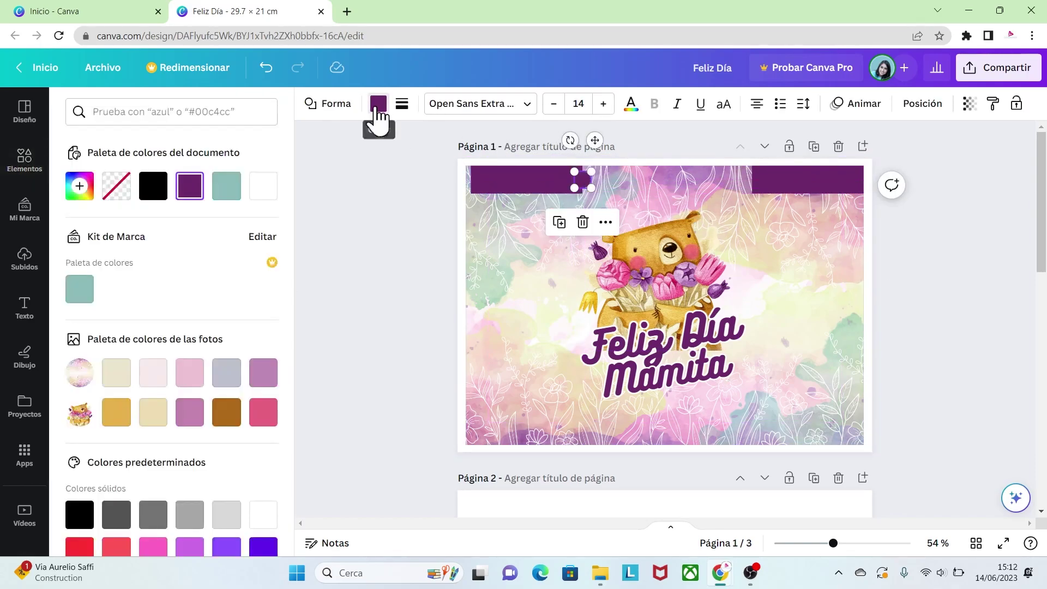
click(264, 185)
click(935, 303)
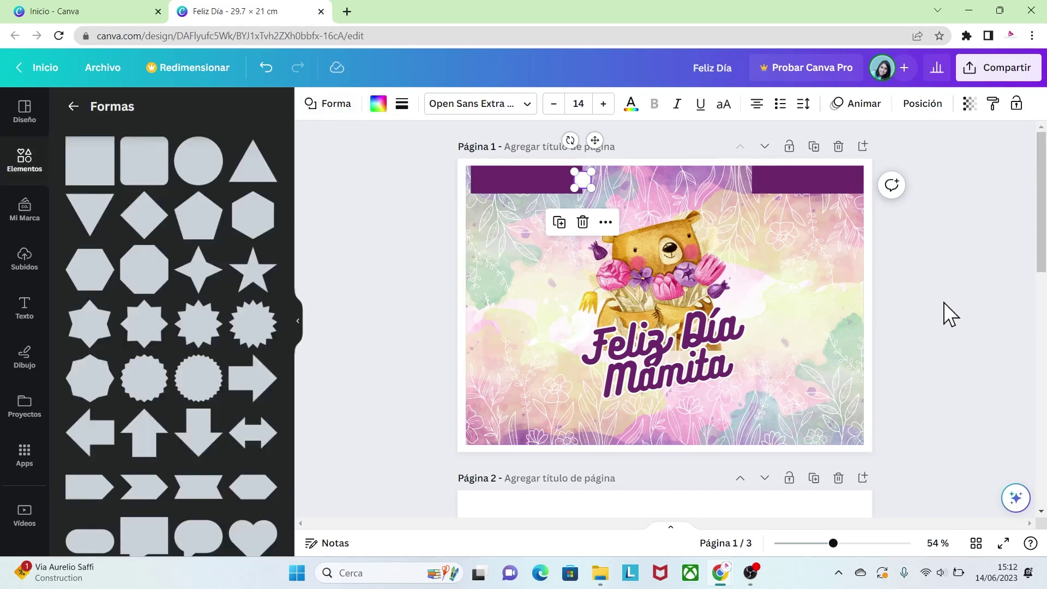
click(587, 183)
drag(587, 184, 752, 181)
click(908, 276)
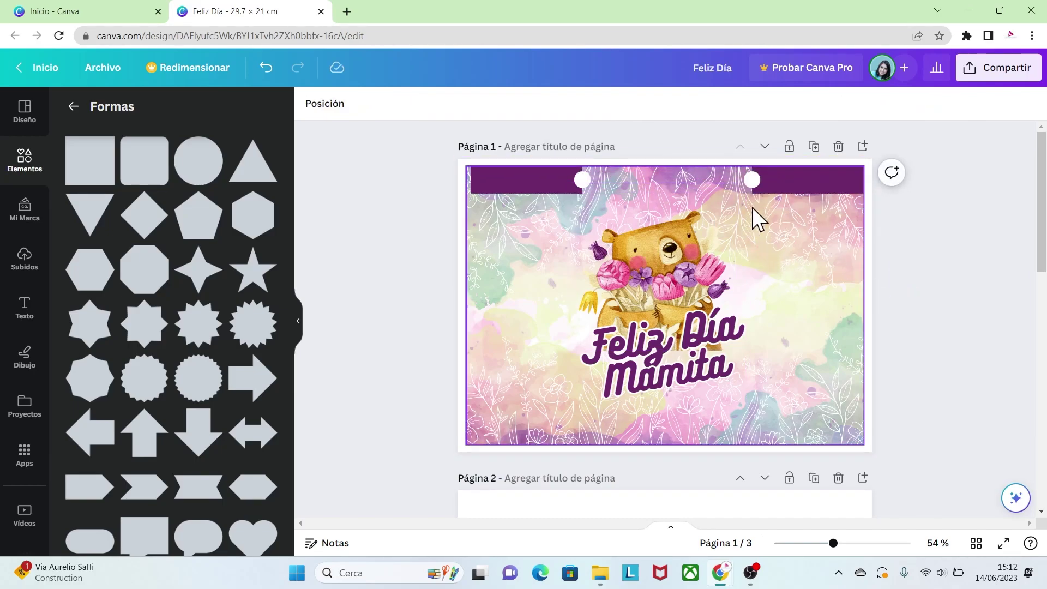
Align the left guide rectangle with the background's left edge and recentre its white circle on the inner end.
click(796, 189)
click(584, 184)
click(579, 181)
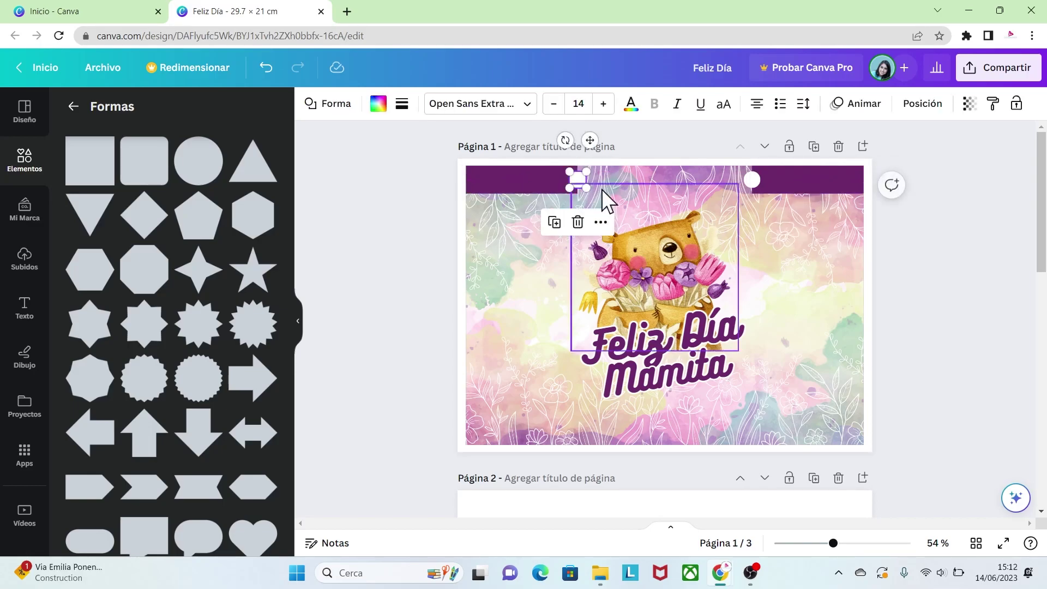
click(891, 280)
Delete both purple guide rectangles from page 1, keeping the two white circles.
click(842, 188)
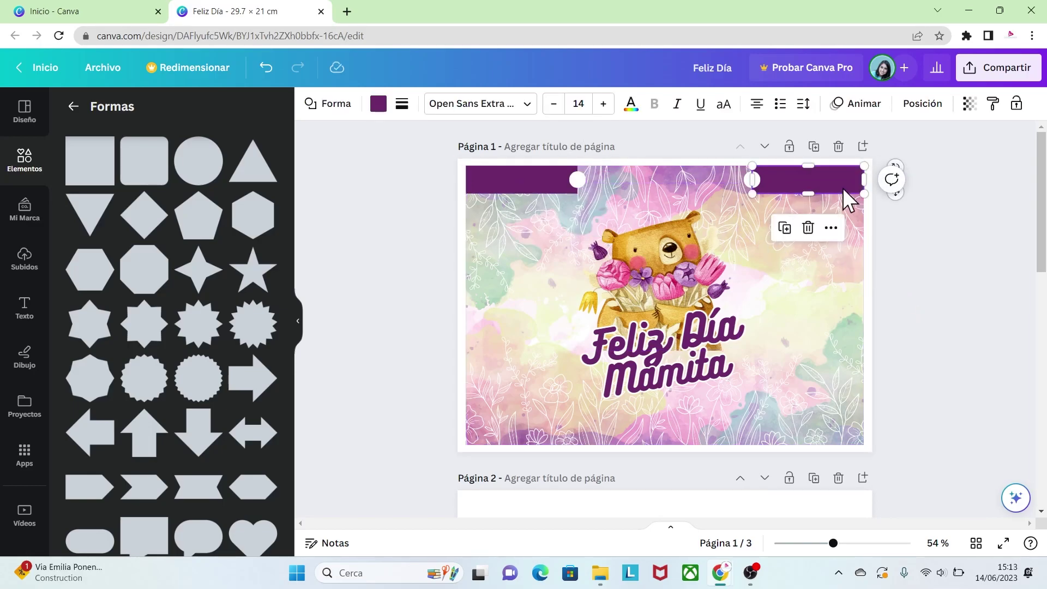
key(Delete)
click(527, 182)
key(Delete)
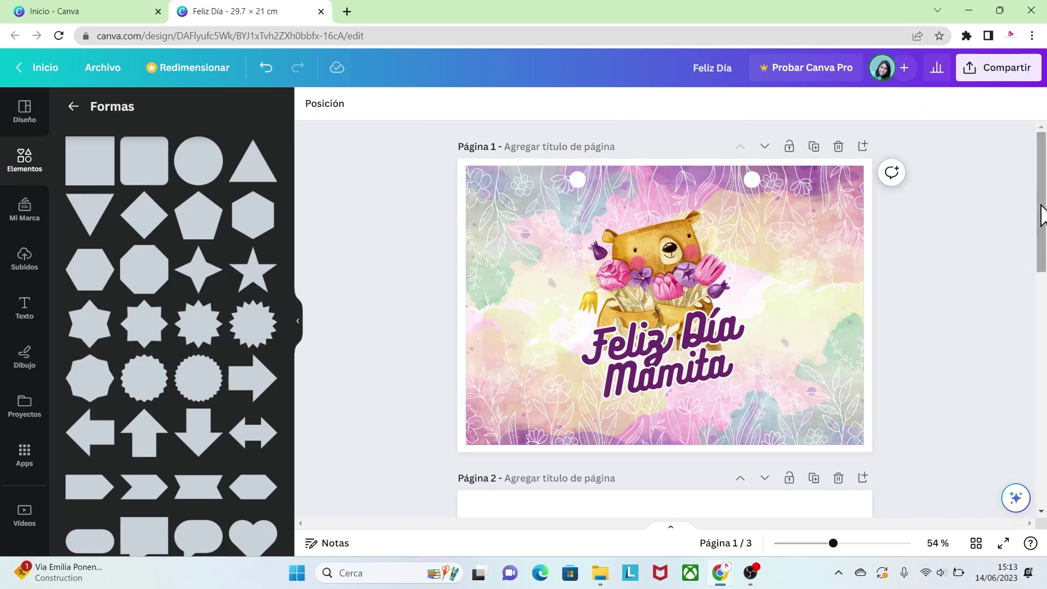
Recolour the large rectangle on page 2 with the pink #F1B0D4 sampled from page 1's background.
drag(1042, 211, 1045, 308)
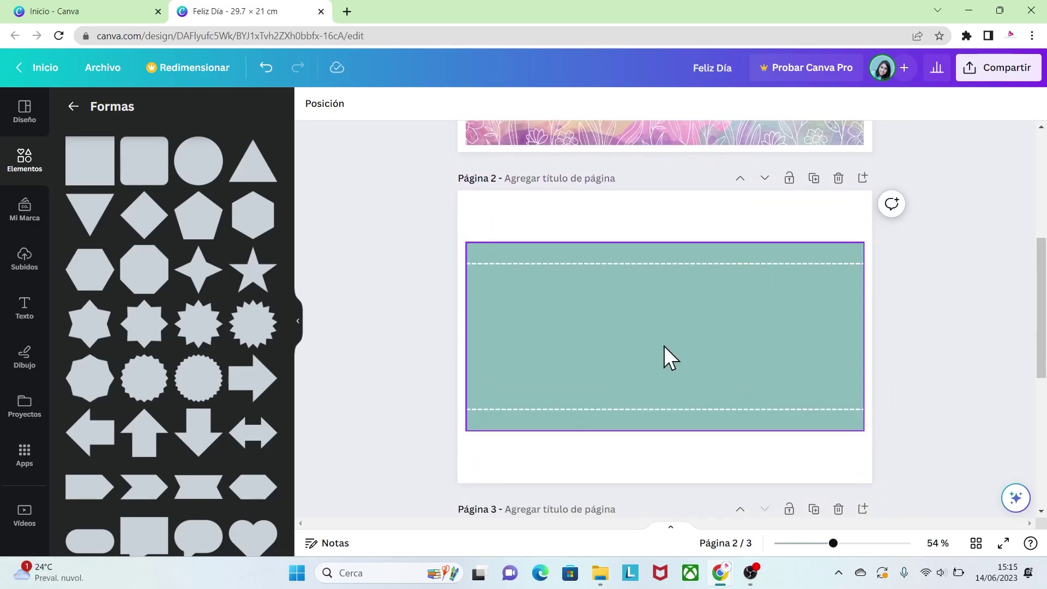
click(663, 346)
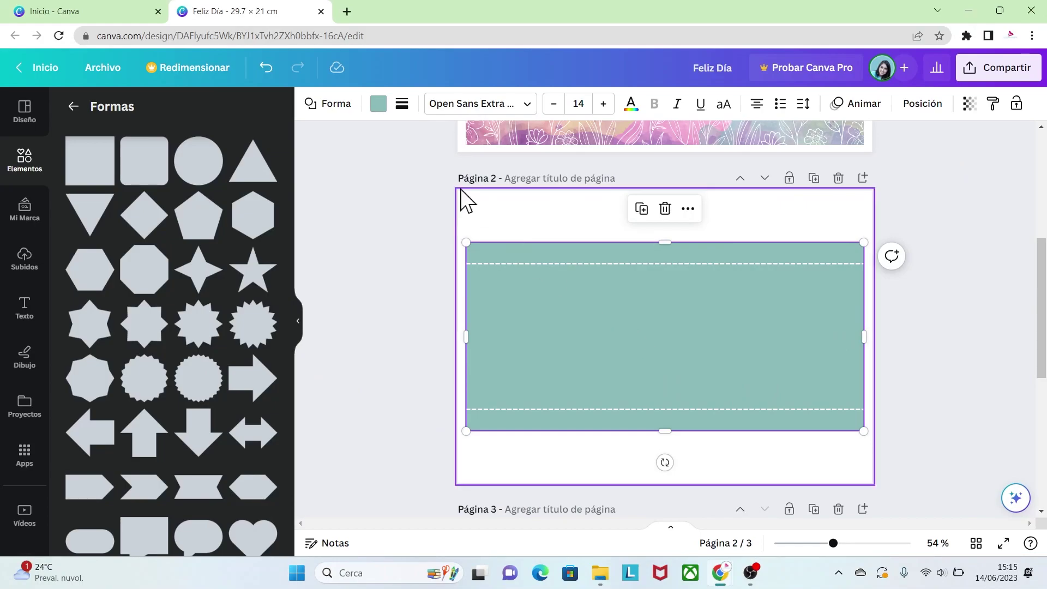
click(377, 106)
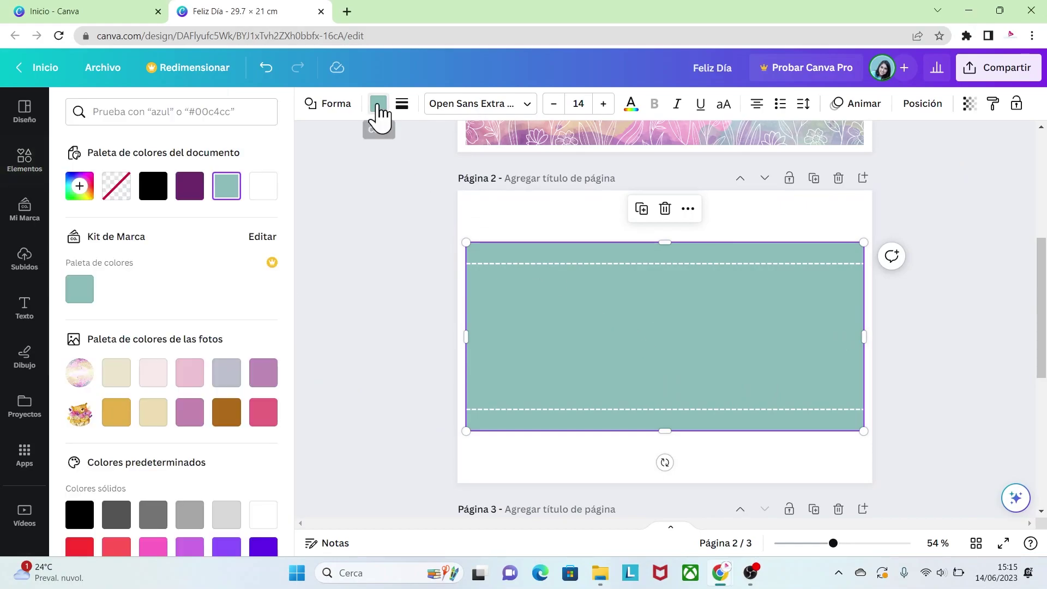
click(78, 186)
click(253, 358)
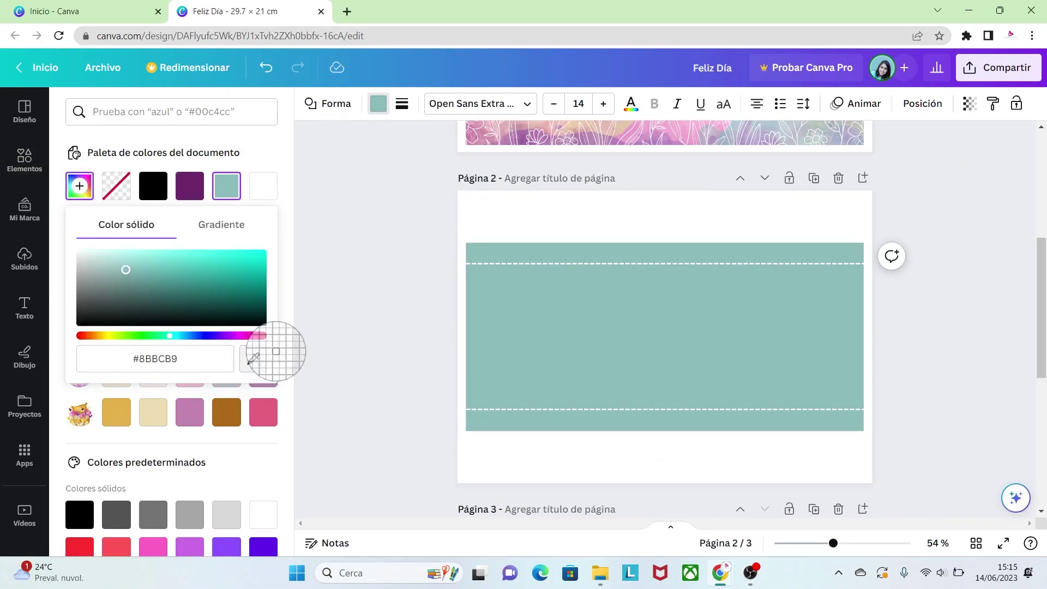
click(629, 140)
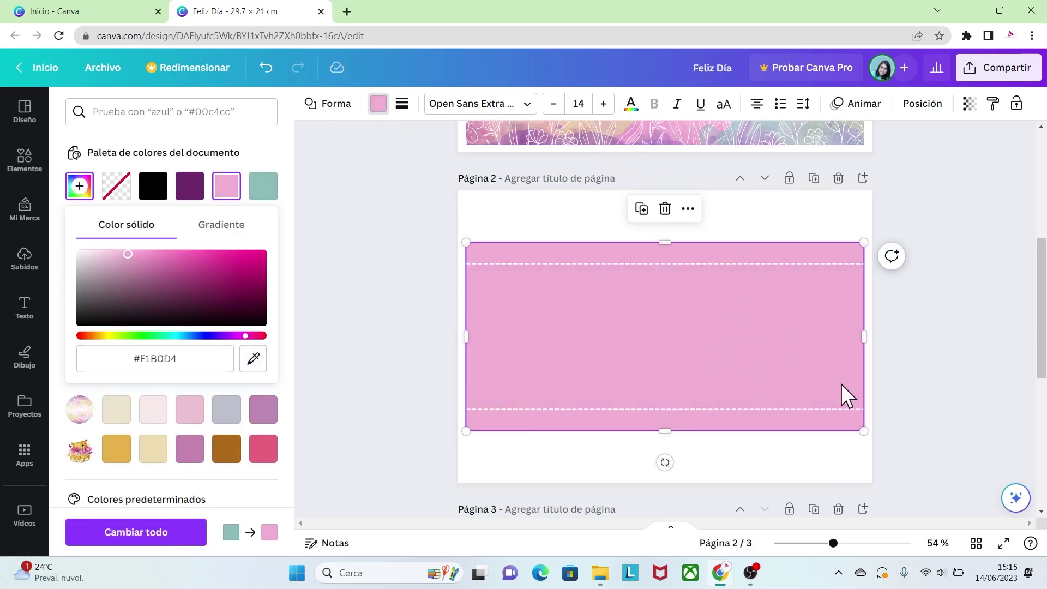
key(Escape)
click(898, 400)
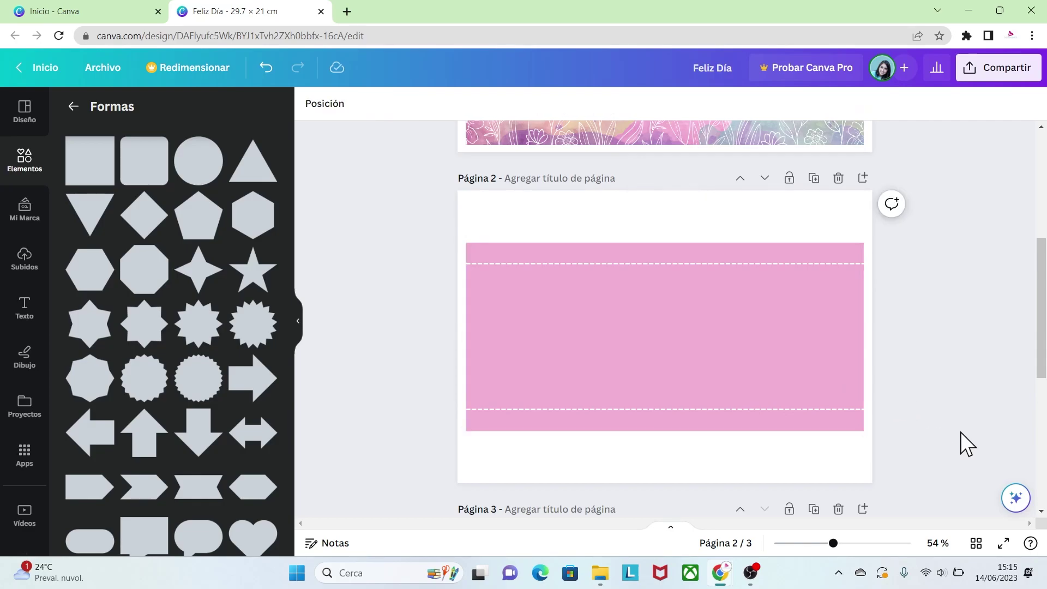
Recolour the envelope's central rectangle and its three flaps on page 3 with the same pink from the document palette.
drag(1042, 335, 1044, 450)
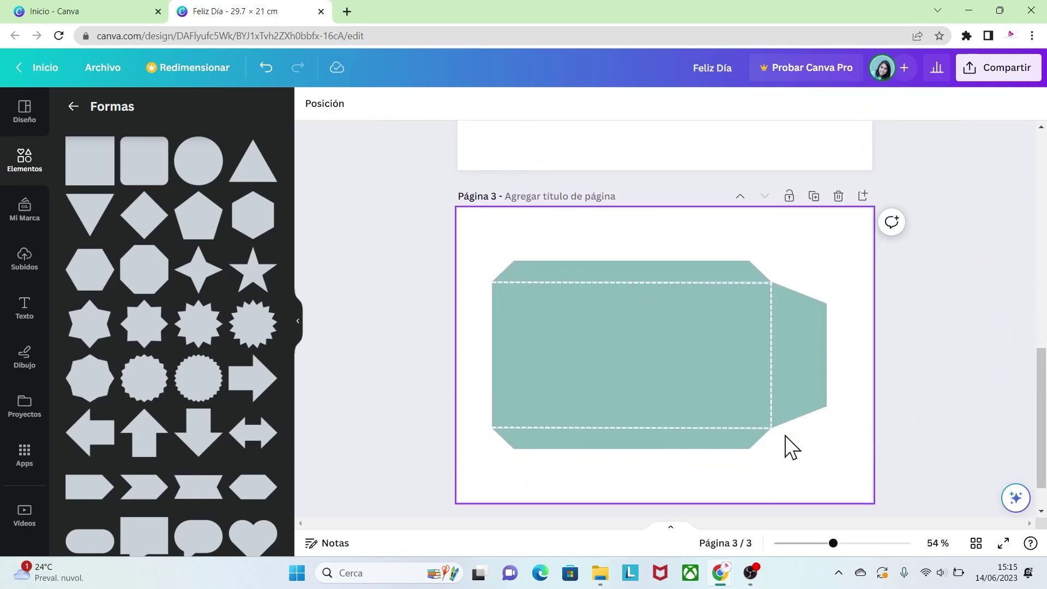
click(666, 381)
click(380, 111)
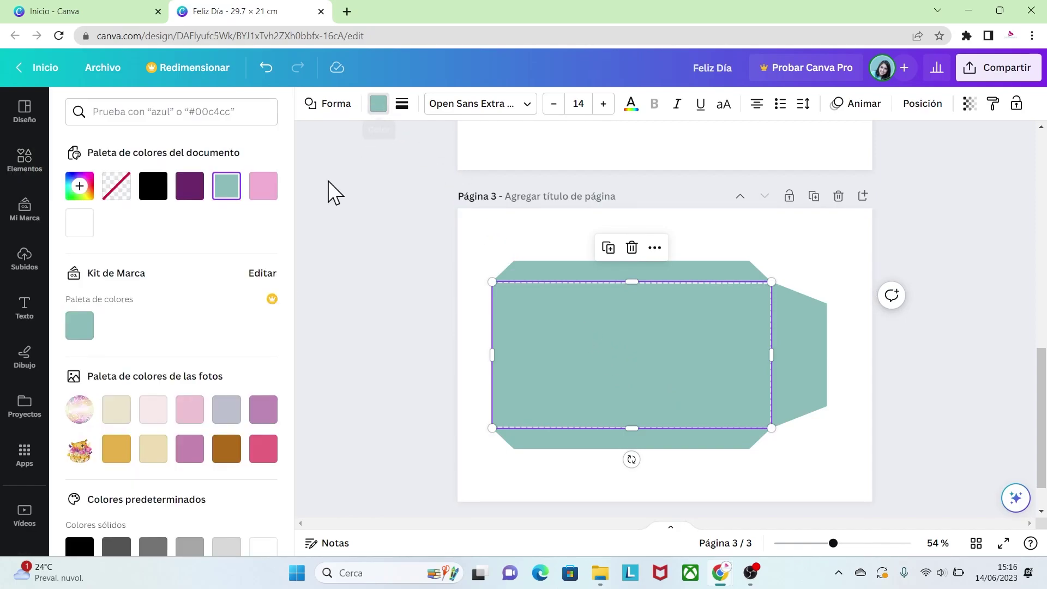
click(266, 188)
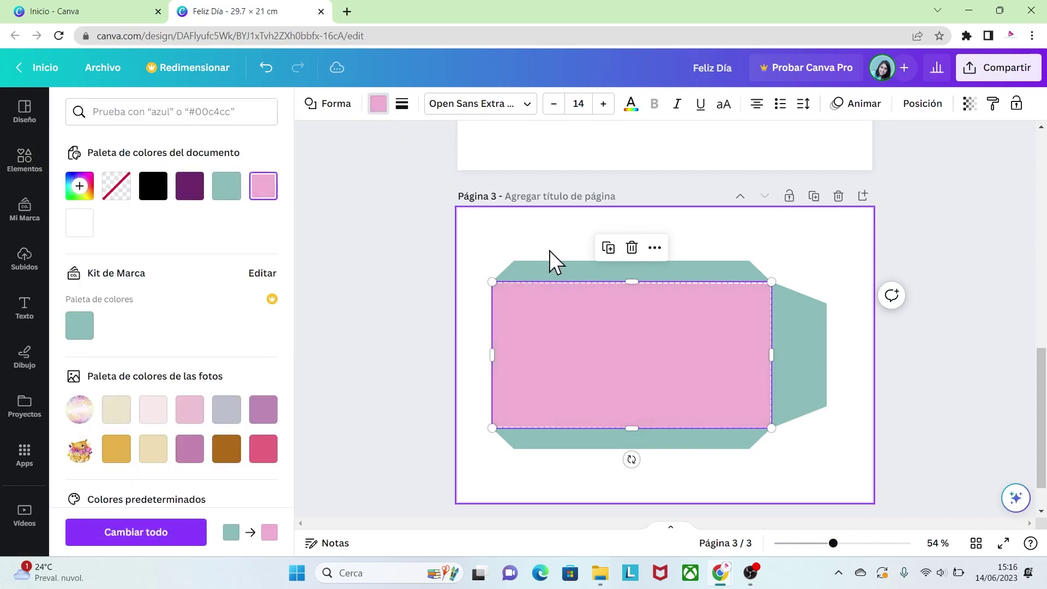
click(796, 343)
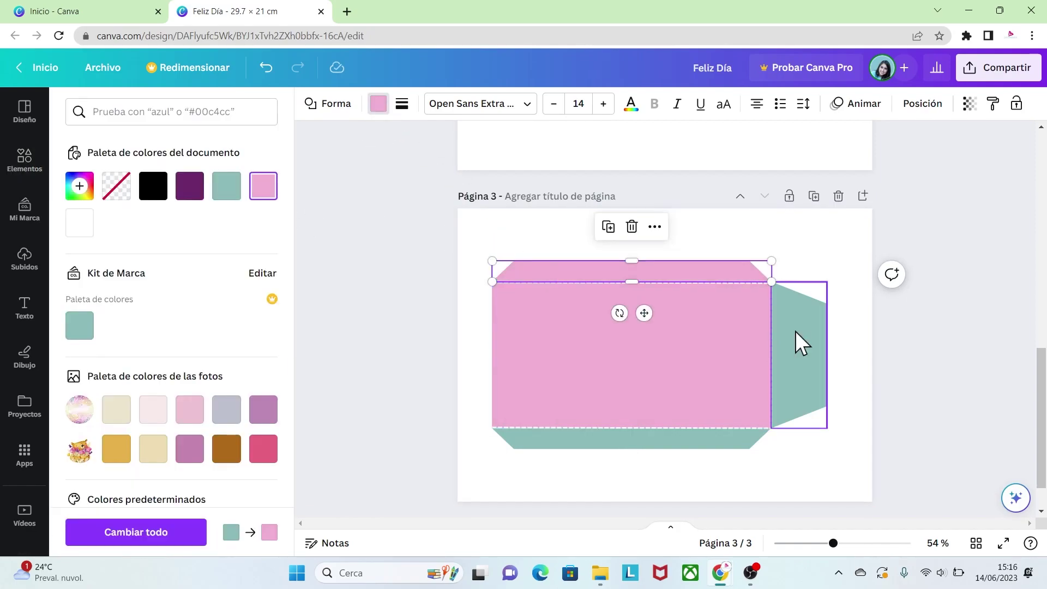
click(263, 186)
click(264, 186)
click(657, 455)
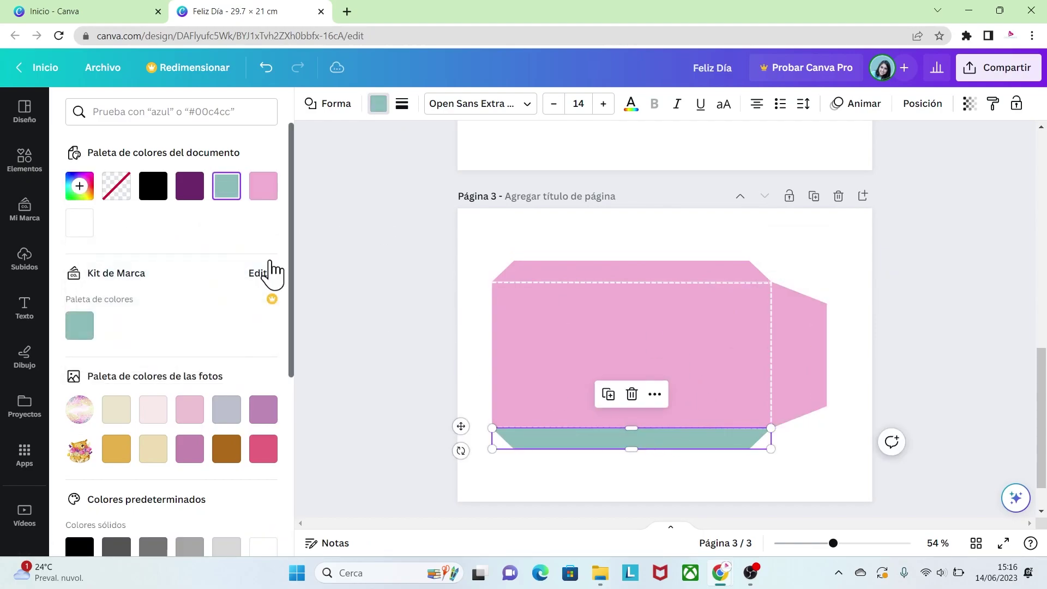
click(263, 186)
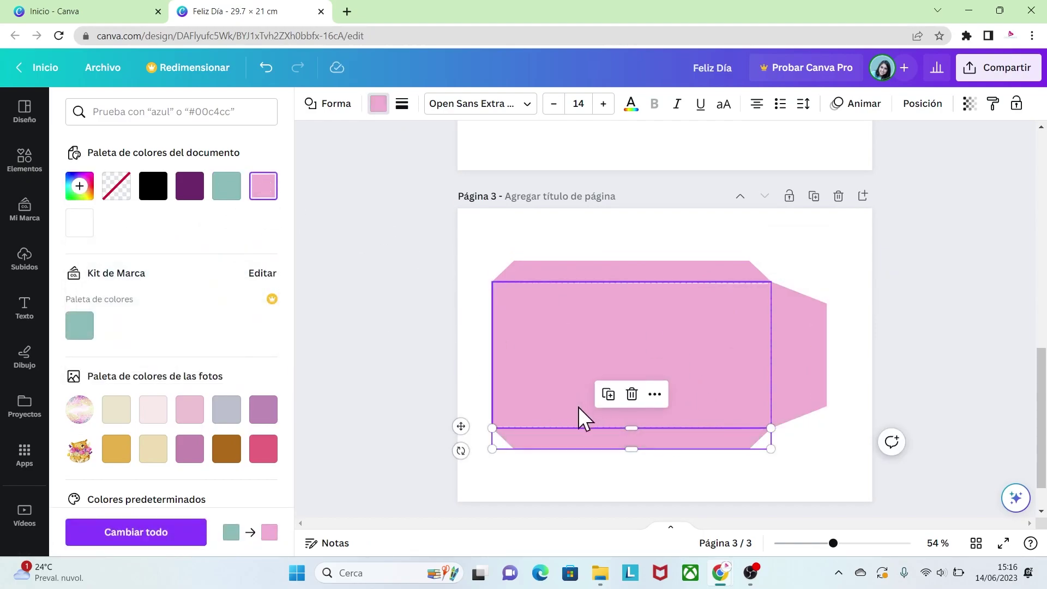
click(845, 462)
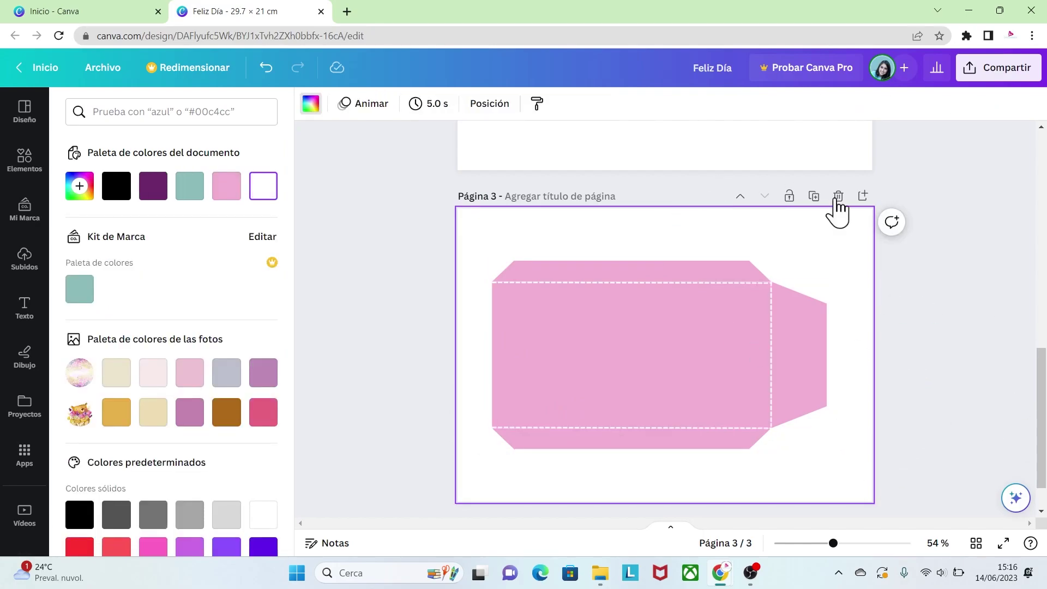
Download all three pages of the Feliz Día design as PNG files.
drag(1042, 393, 1041, 180)
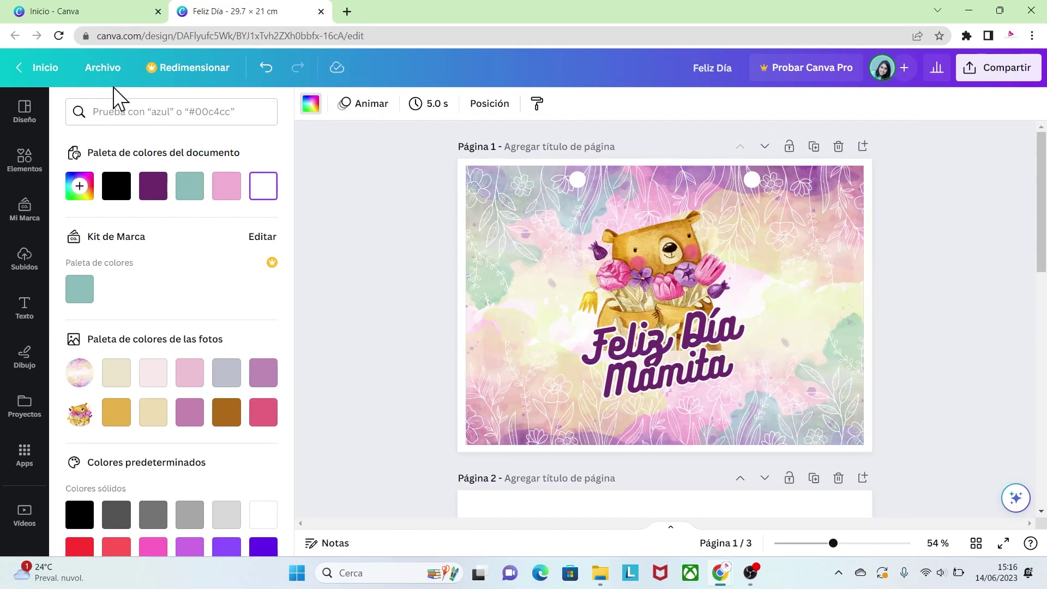
click(101, 67)
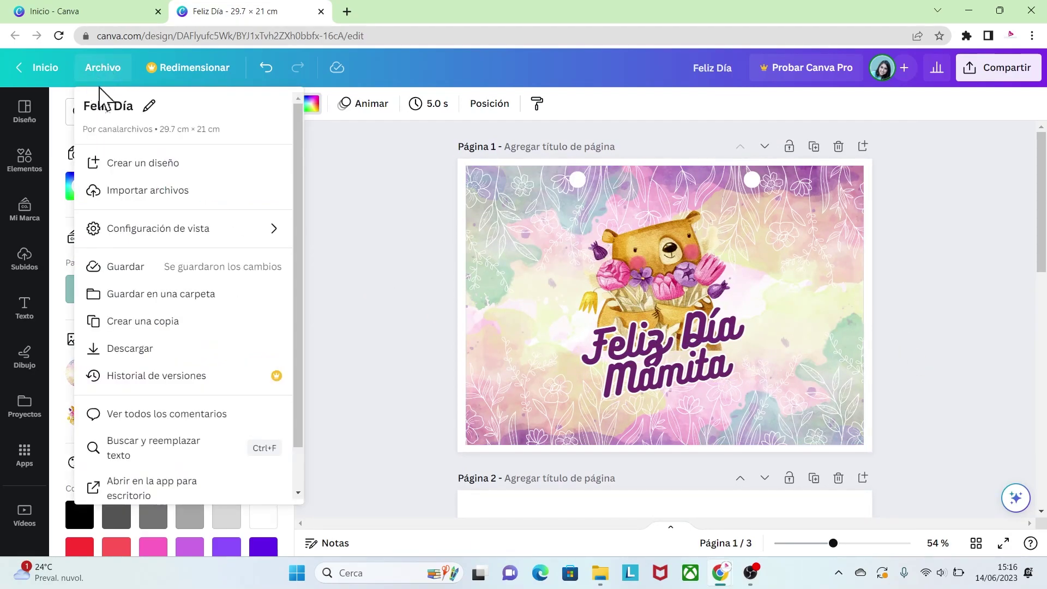
click(126, 348)
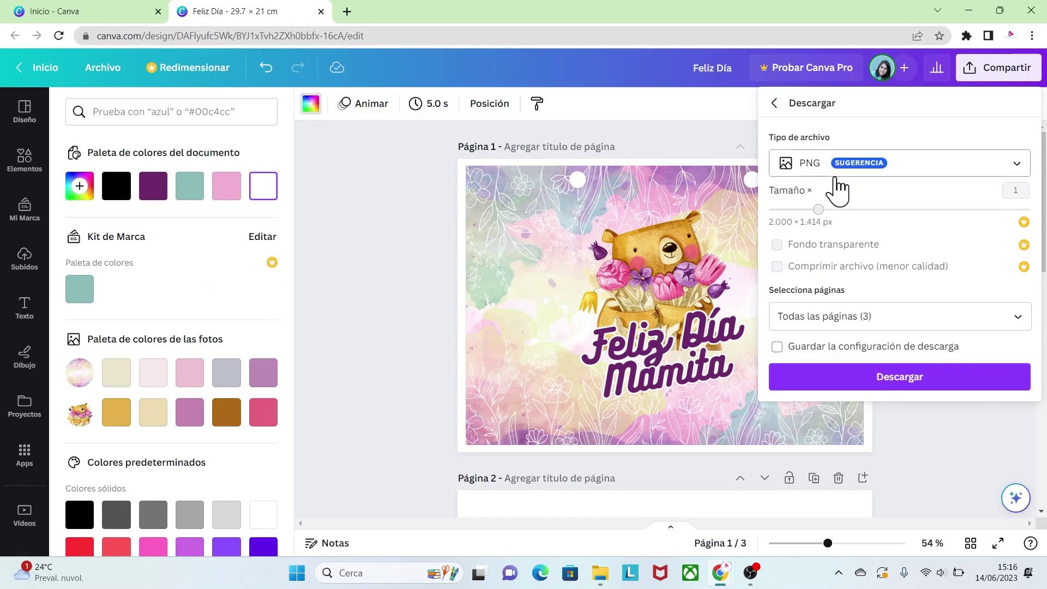
click(911, 391)
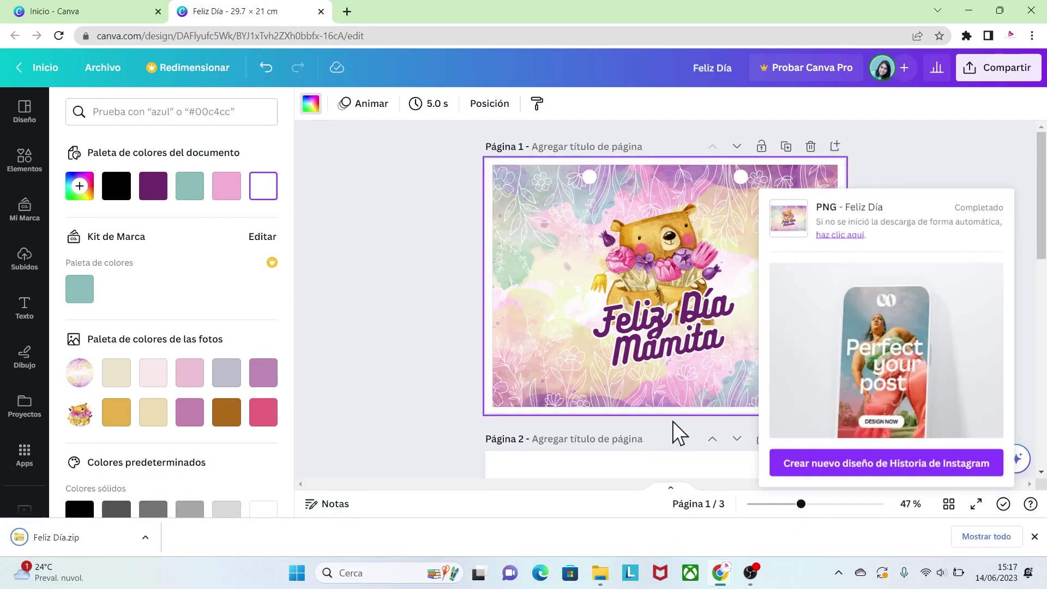
Open the downloaded Feliz Día.zip to check 1.png, 2.png and 3.png in the image viewer, and show the assembly diagram FONDO 3_Mesa de trabajo 1.jpg.
click(77, 551)
double_click(248, 137)
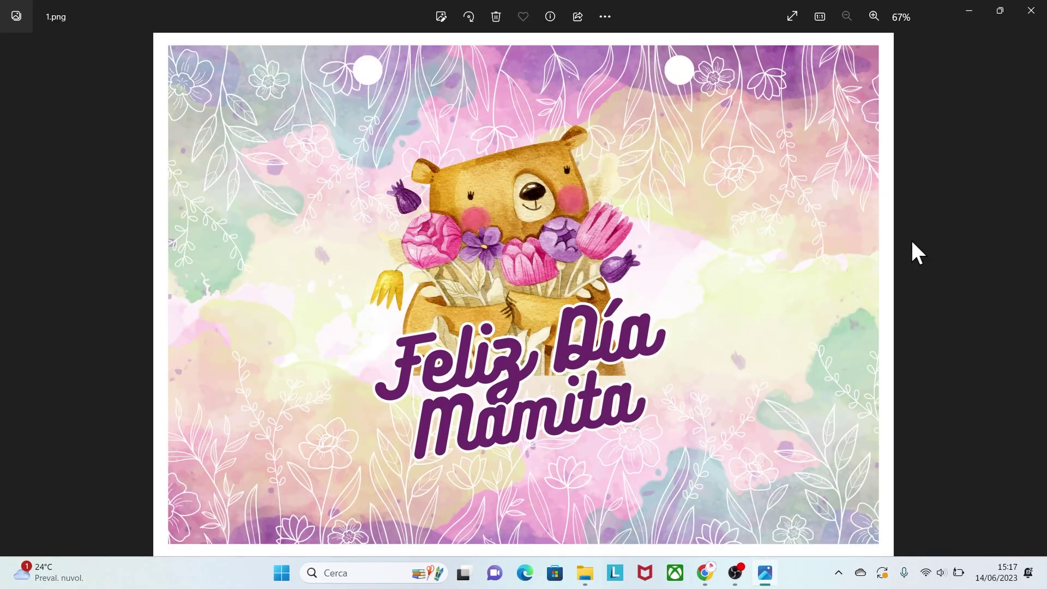
click(1031, 10)
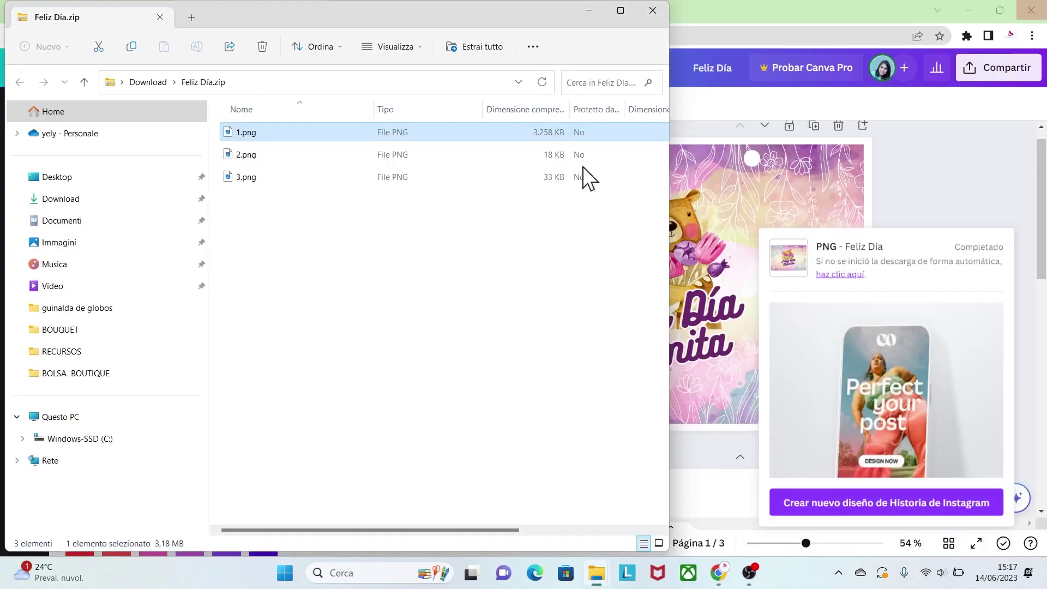
double_click(281, 158)
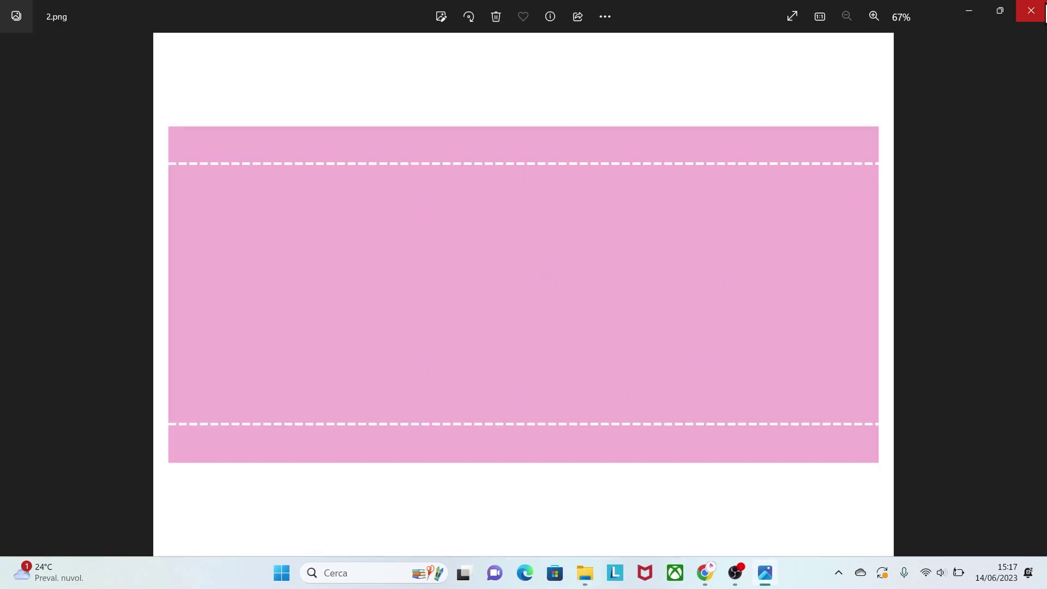
click(1030, 11)
double_click(251, 175)
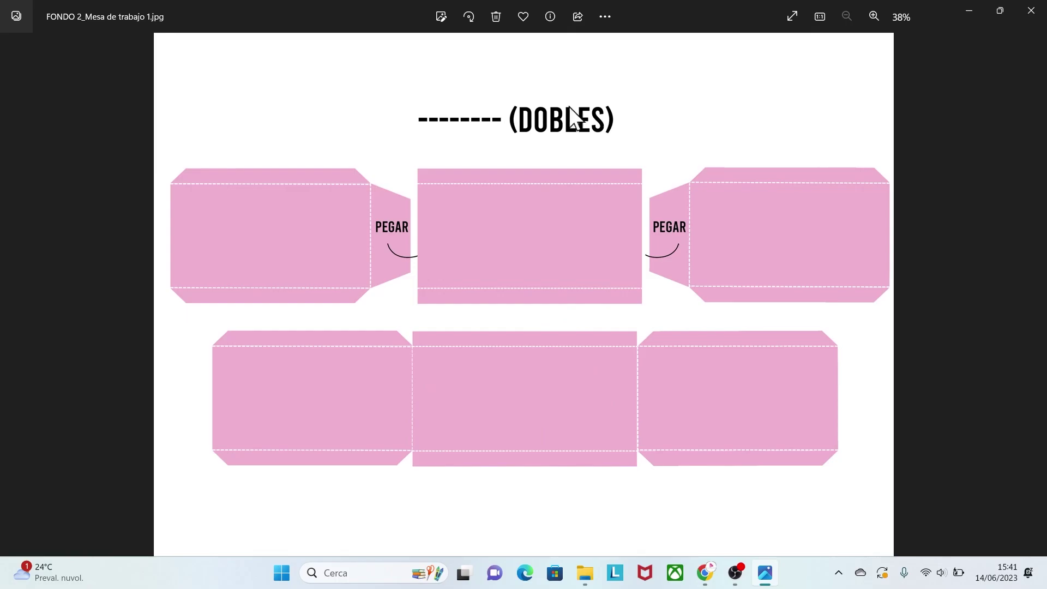
key(Right)
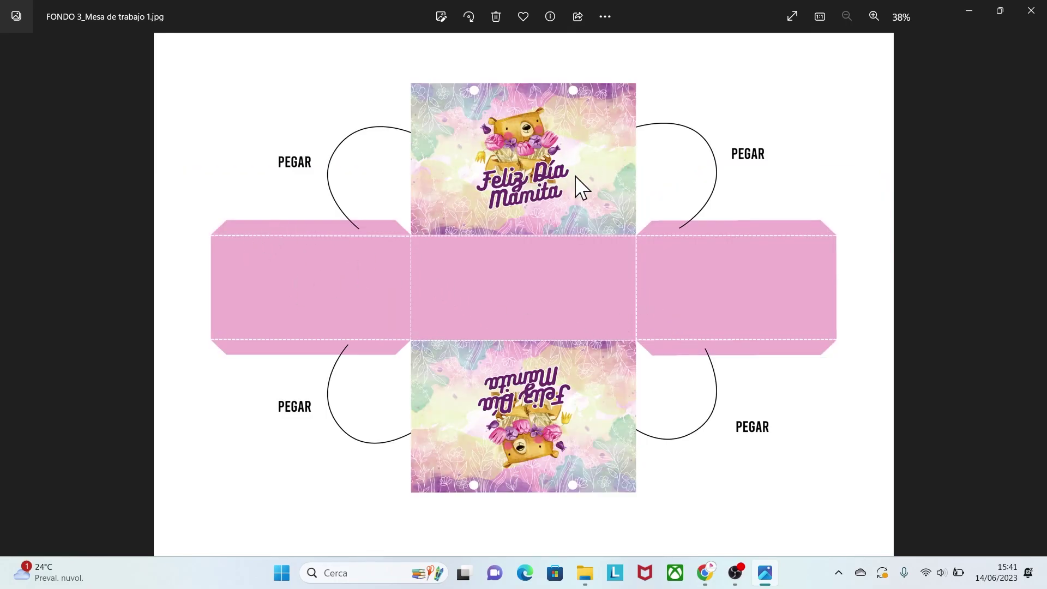